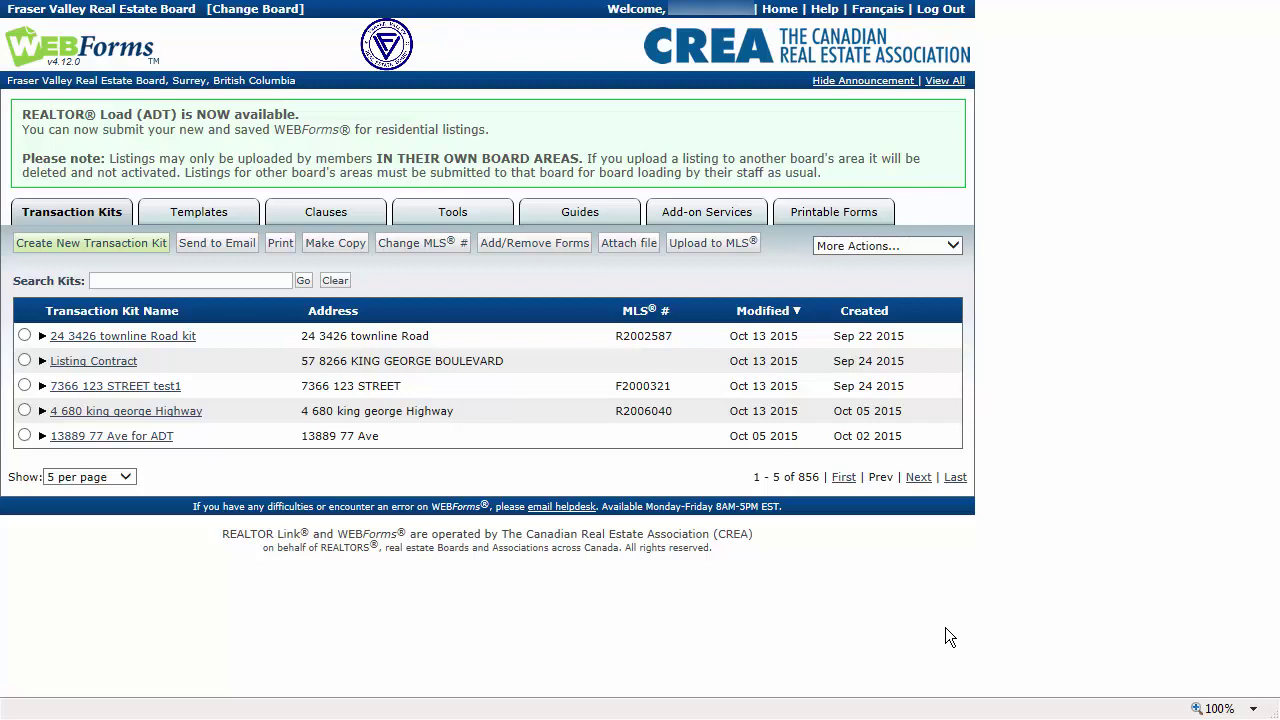
Start a new transaction kit named 'ADT Test kit 1'
{"action": "left_click", "coordinate": [90, 245]}
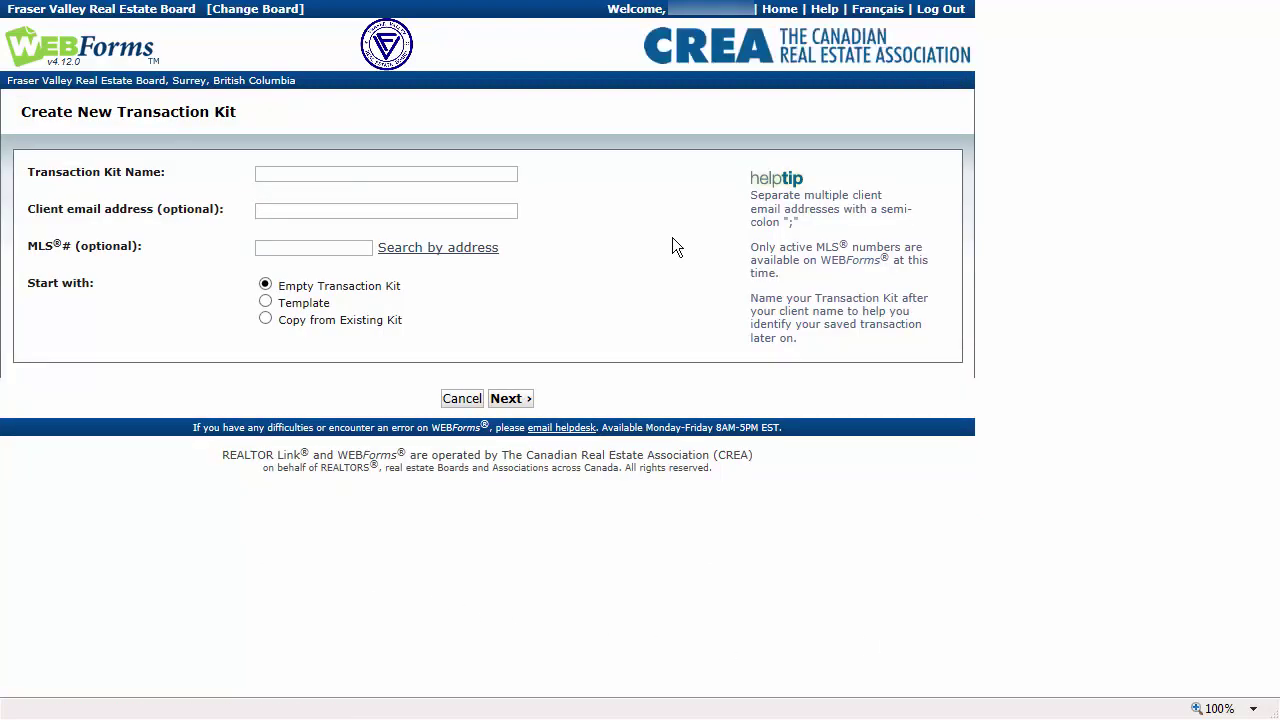
{"action": "type", "text": "ADT Test kit 1"}
{"action": "left_click", "coordinate": [492, 396]}
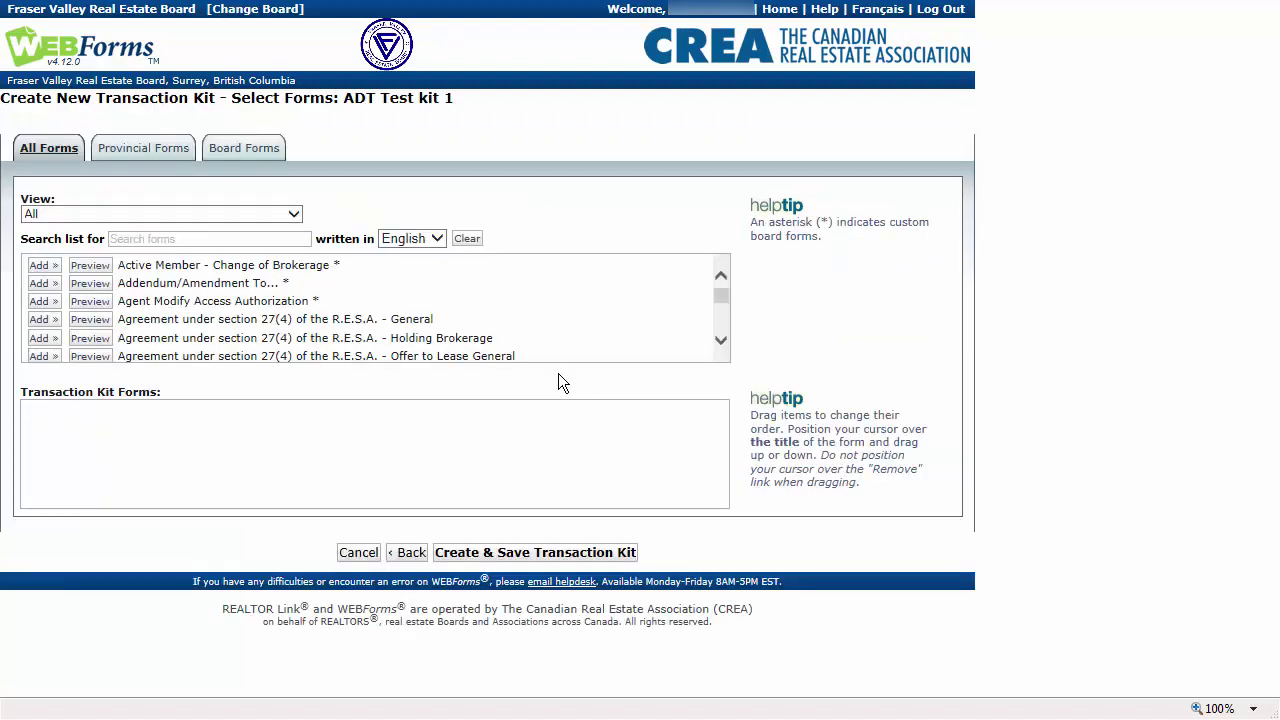
Add the Multiple Listing Contract and MLSLink Residential Data Input Form, then create the kit
{"action": "left_click", "coordinate": [257, 239]}
{"action": "type", "text": "Multiple"}
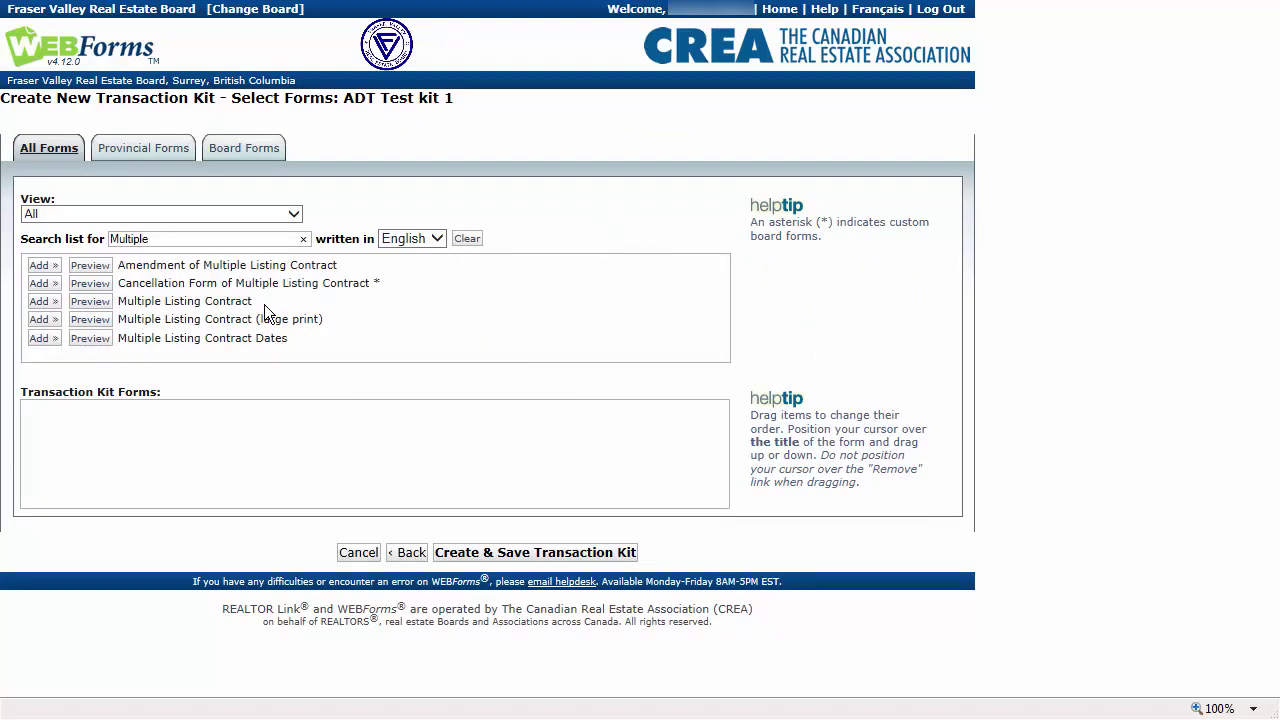
{"action": "left_click", "coordinate": [40, 301]}
{"action": "left_click_drag", "start_coordinate": [208, 238], "coordinate": [78, 238]}
{"action": "type", "text": "residential data"}
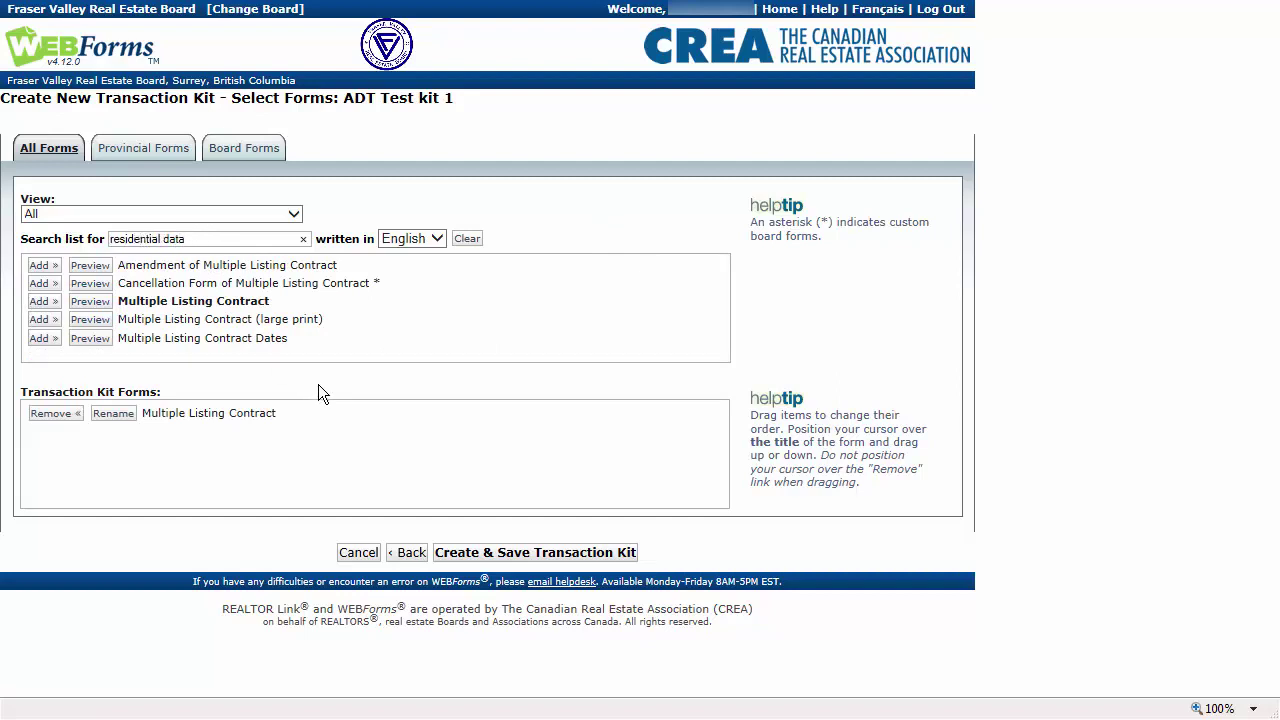
{"action": "left_click", "coordinate": [38, 266]}
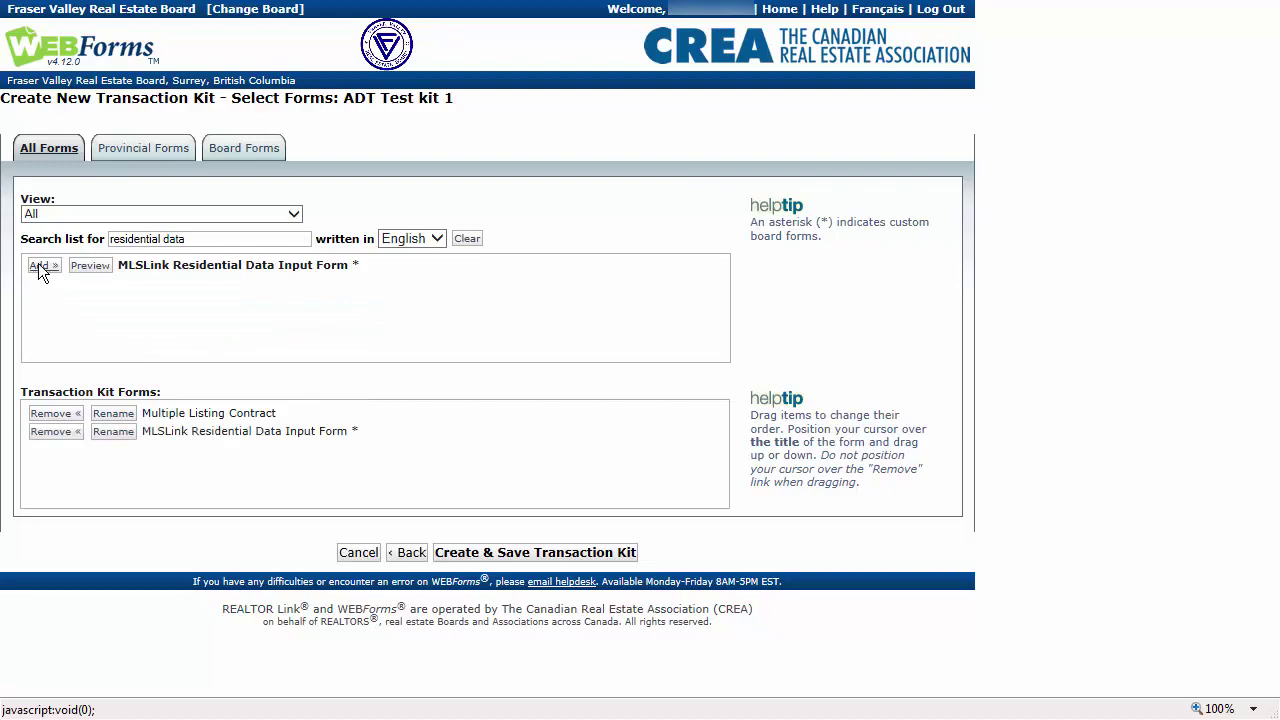
{"action": "left_click", "coordinate": [487, 562]}
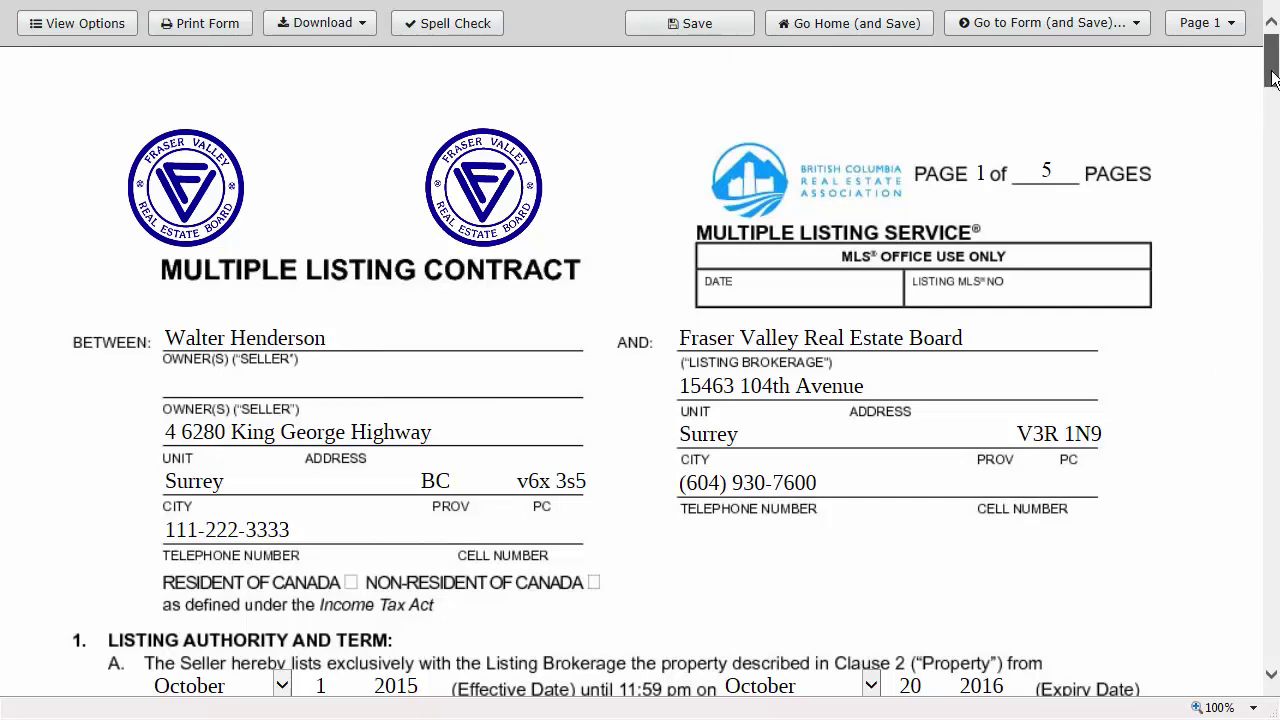
{"action": "scroll", "coordinate": [1270, 90], "scroll_direction": "down", "scroll_amount": 3}
{"action": "left_click_drag", "start_coordinate": [1272, 92], "coordinate": [1272, 141]}
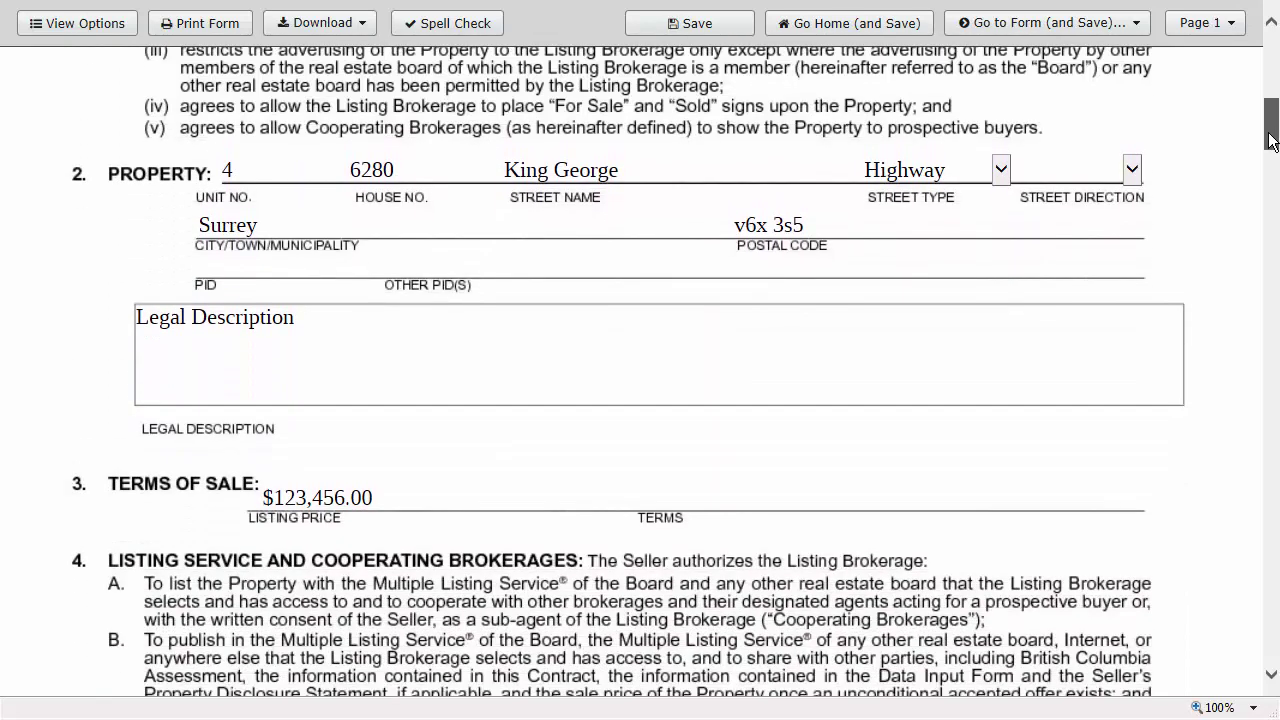
{"action": "left_click", "coordinate": [1140, 24]}
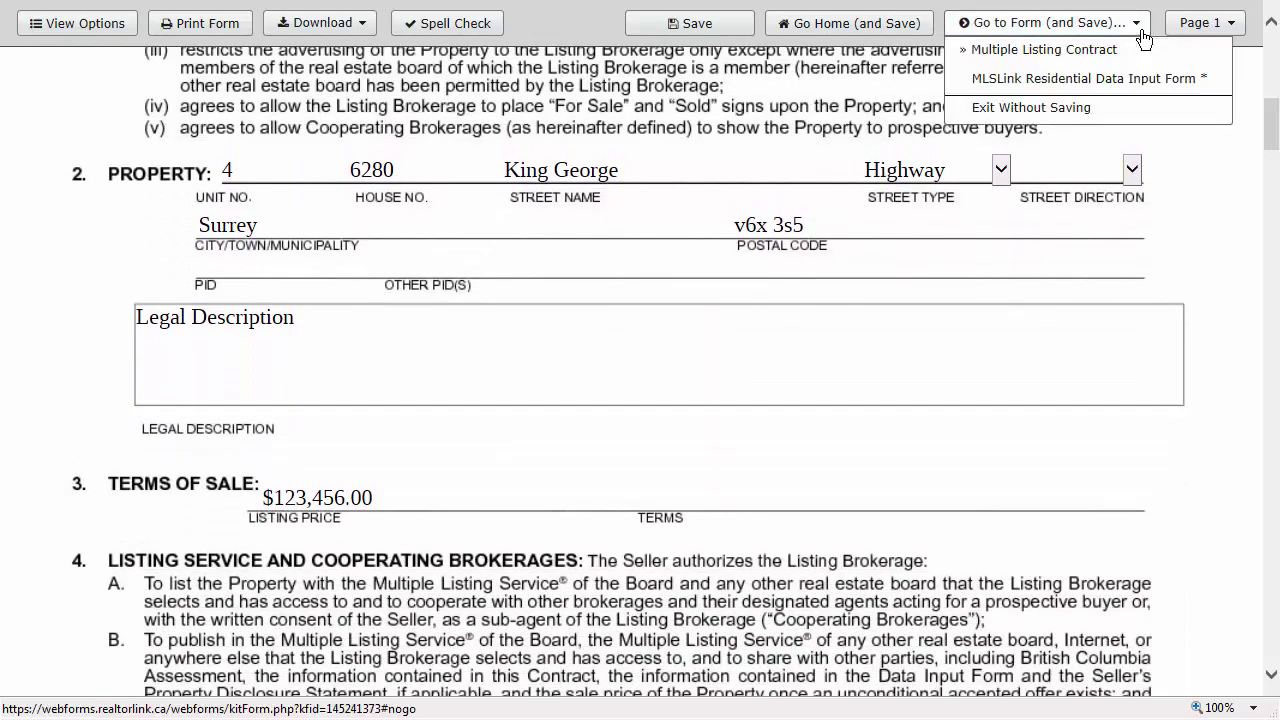
{"action": "left_click", "coordinate": [1140, 82]}
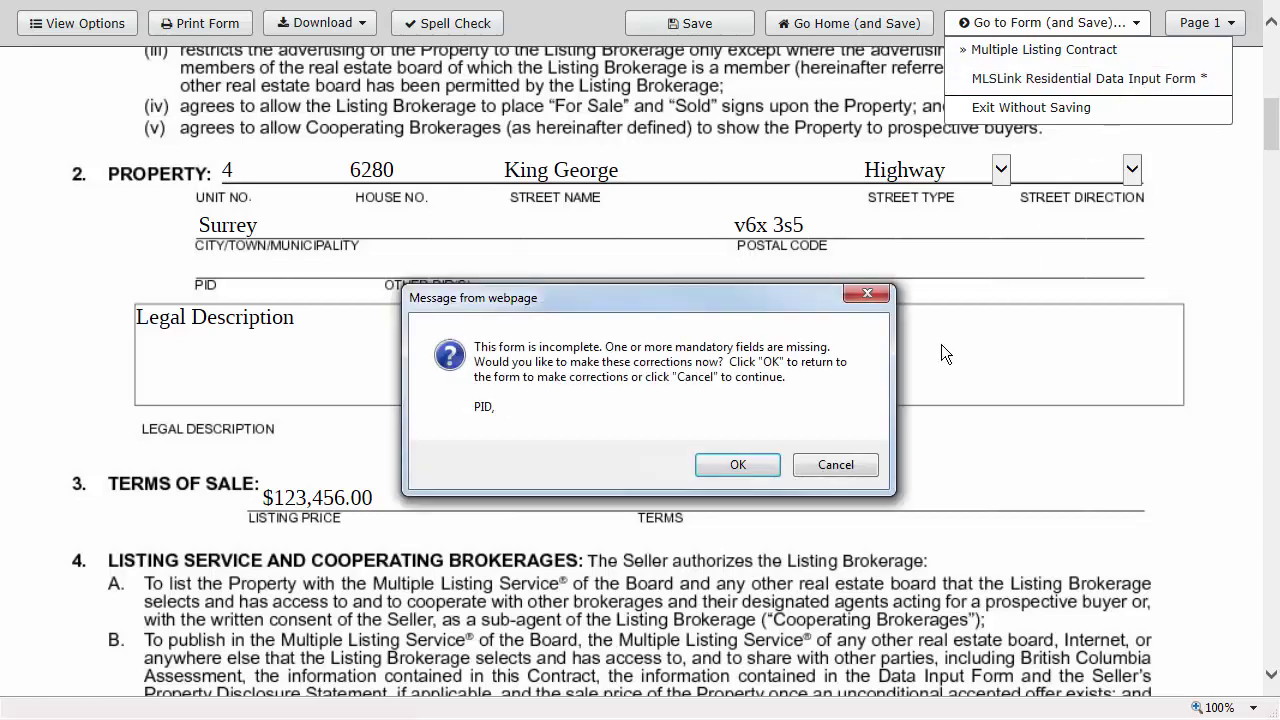
{"action": "left_click", "coordinate": [835, 465]}
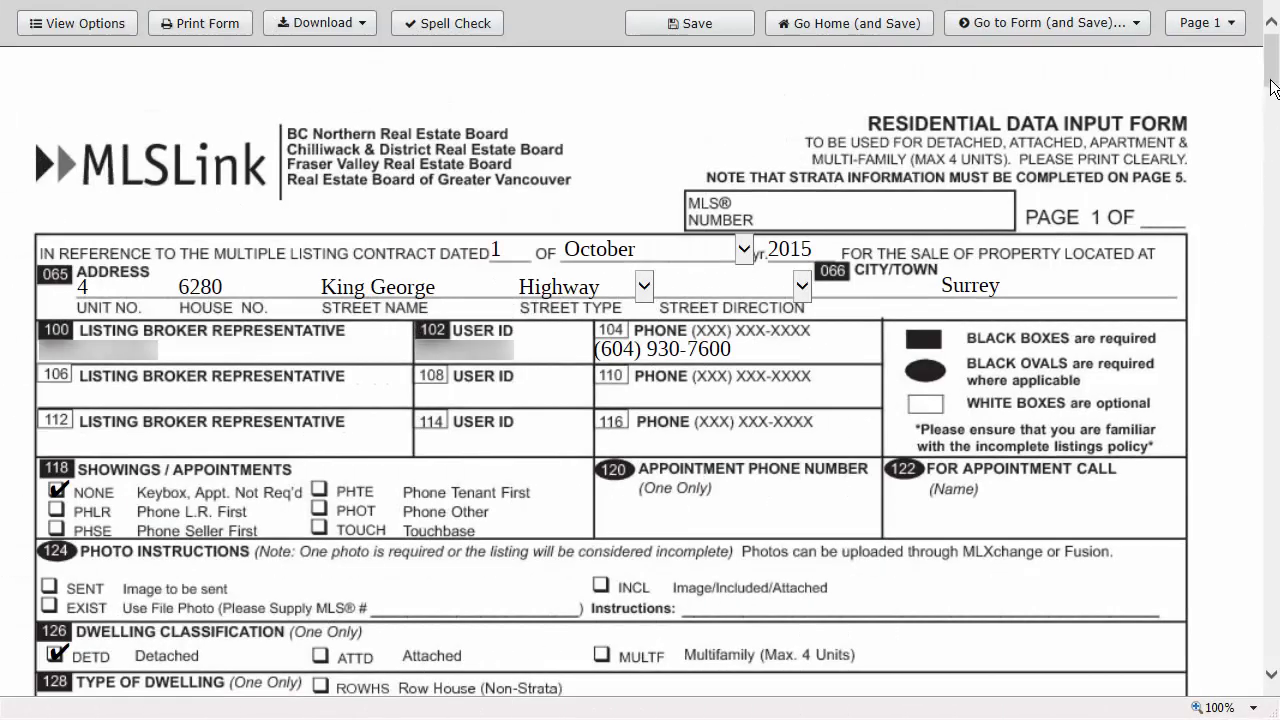
{"action": "left_click_drag", "start_coordinate": [1272, 88], "coordinate": [1266, 215]}
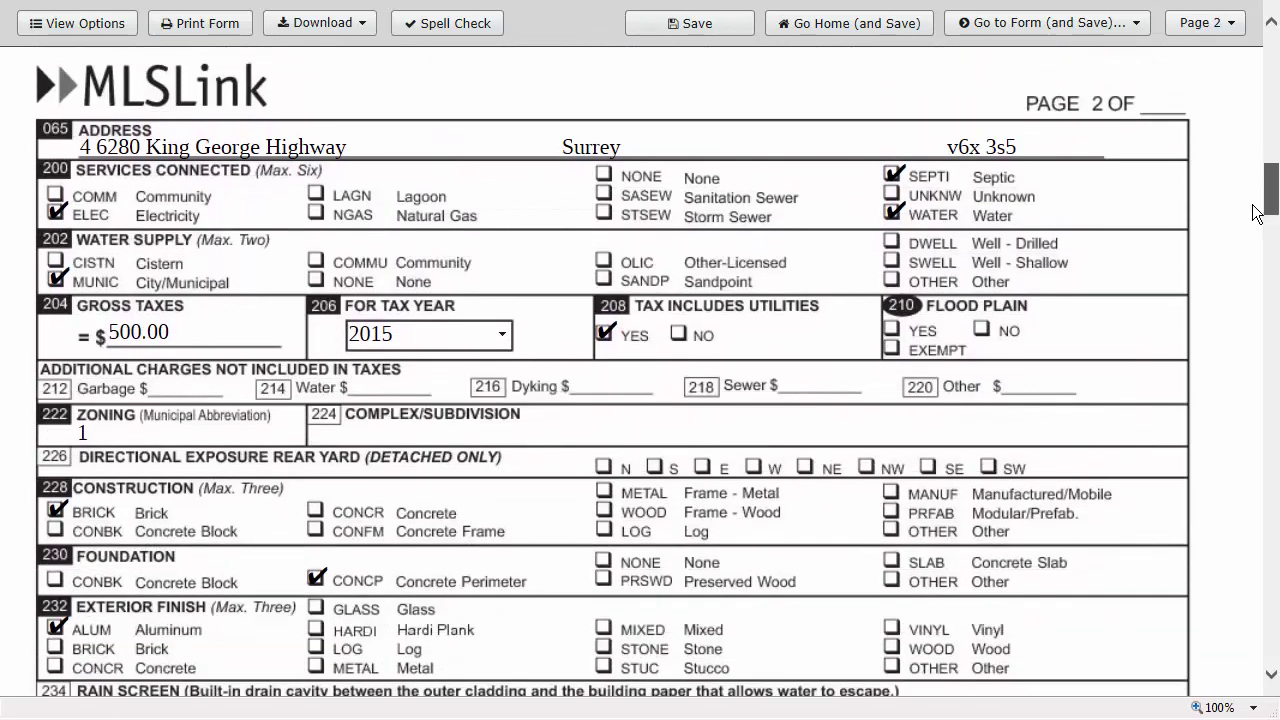
{"action": "left_click", "coordinate": [900, 32]}
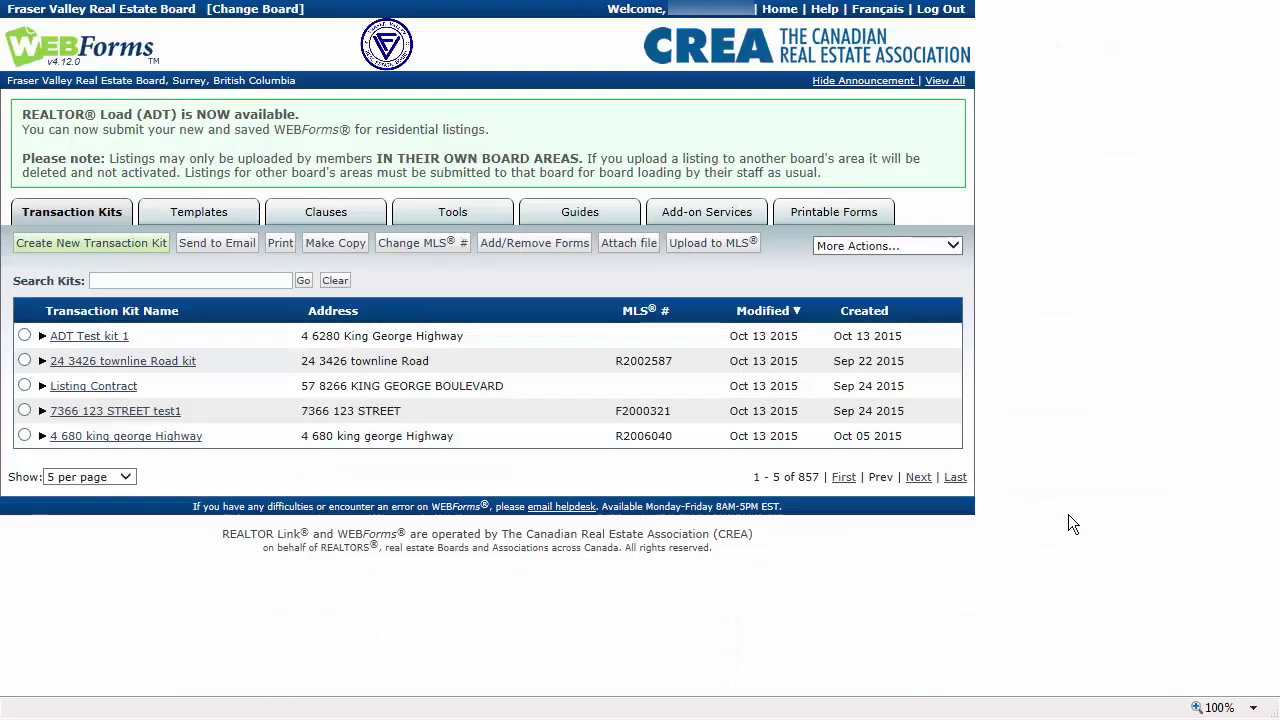
Begin uploading ADT Test kit 1 to MLS using temporary PID 900-576-834
{"action": "left_click", "coordinate": [25, 336]}
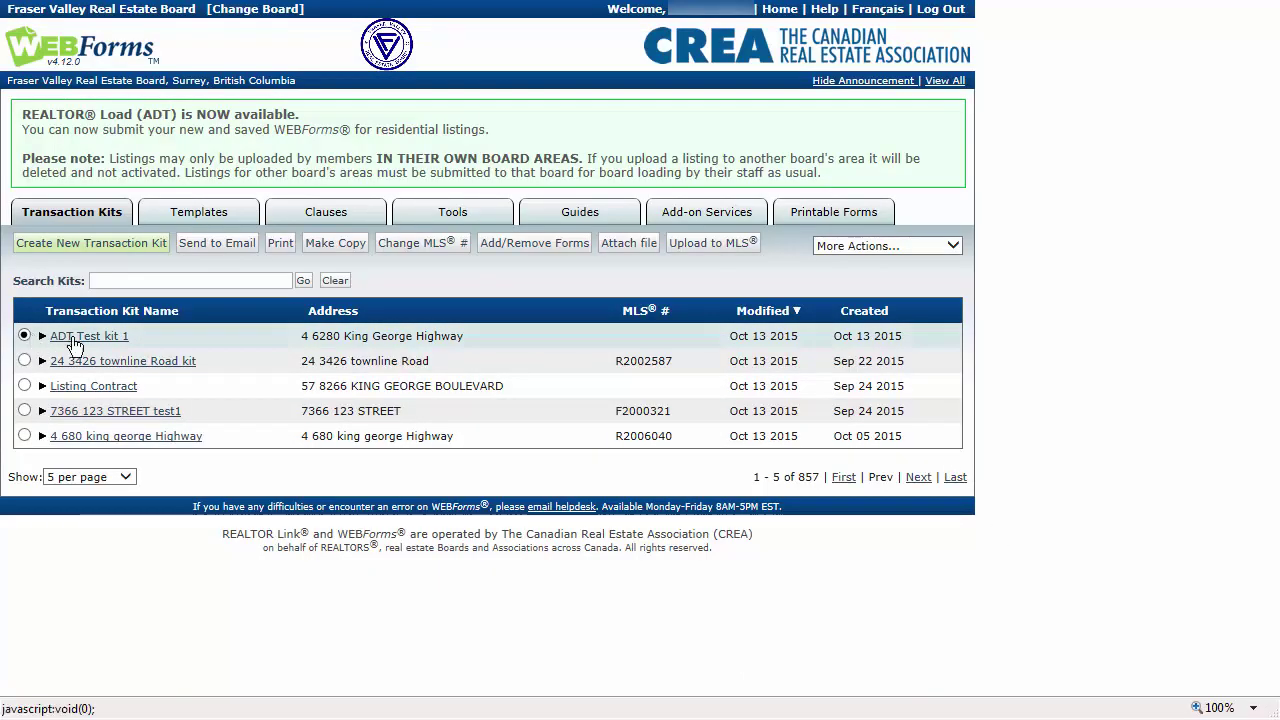
{"action": "left_click", "coordinate": [712, 243]}
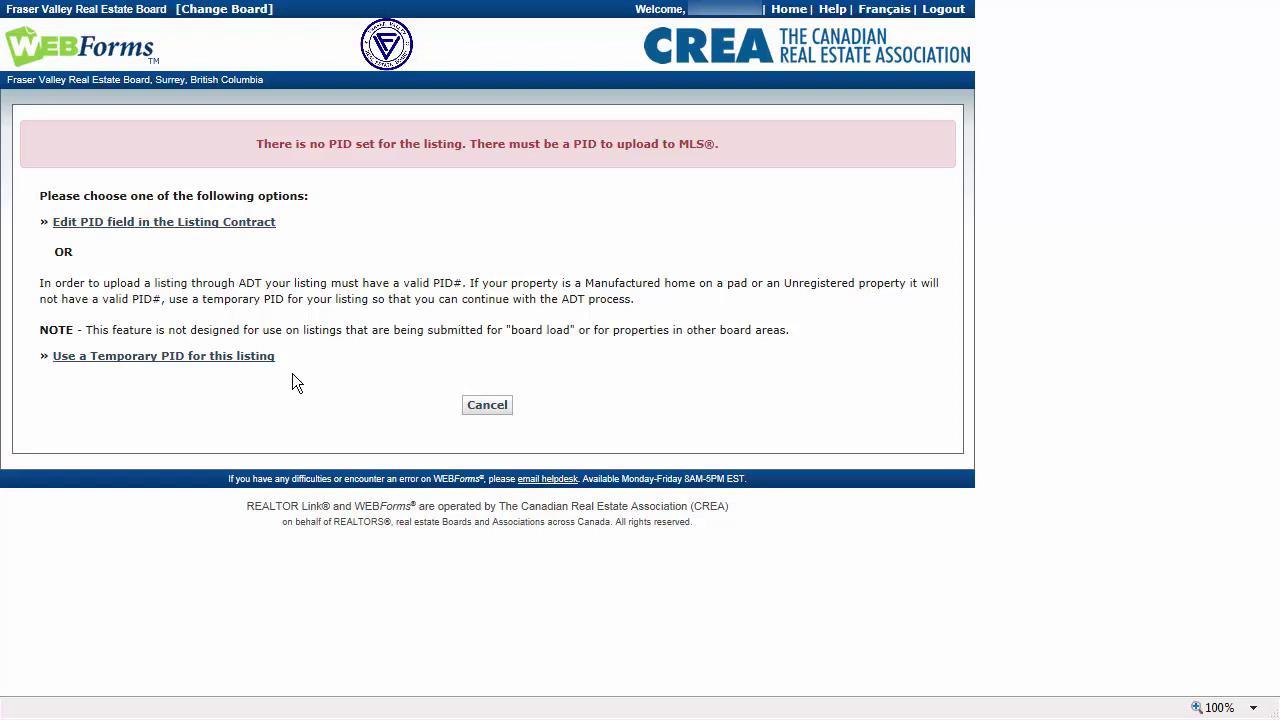
{"action": "left_click", "coordinate": [262, 362]}
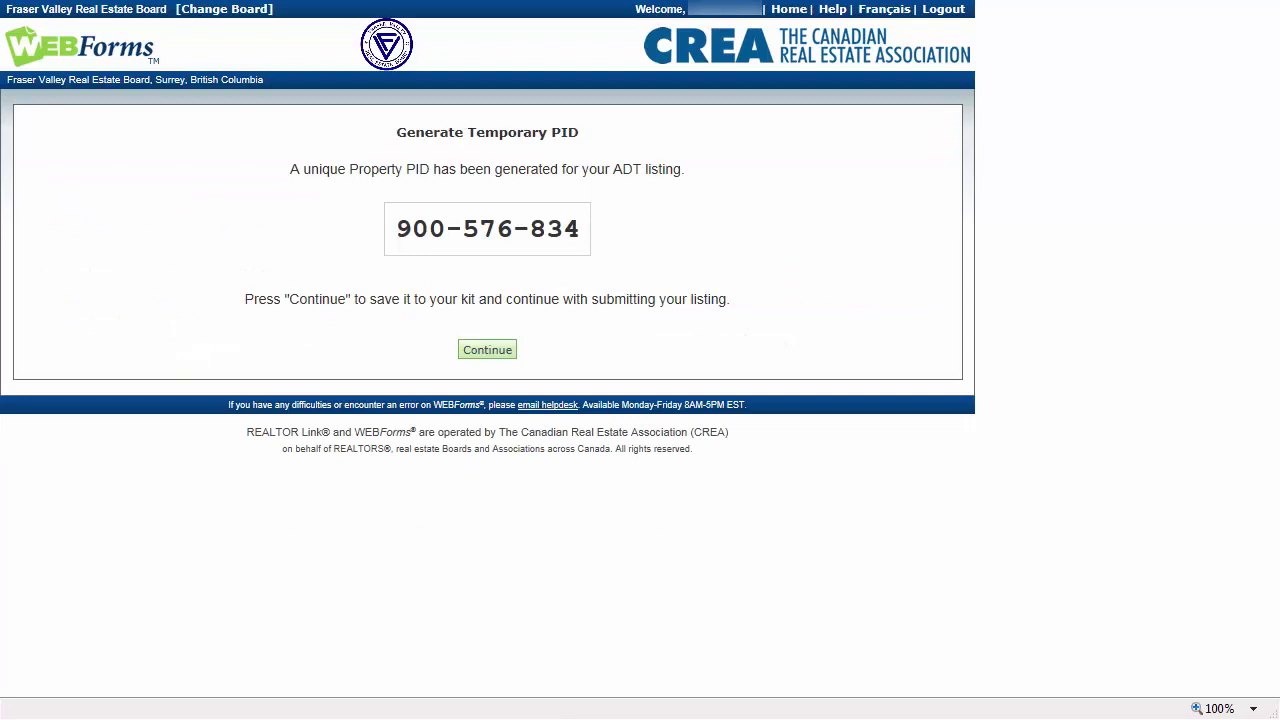
{"action": "left_click", "coordinate": [485, 352]}
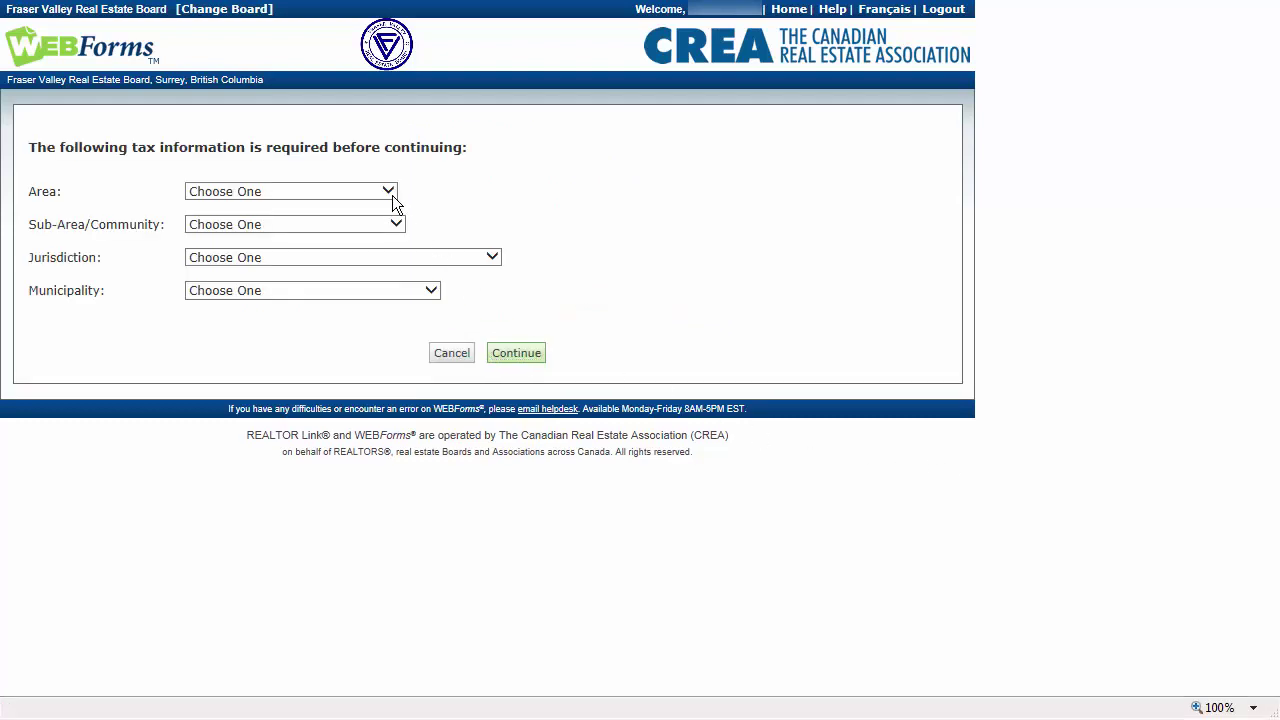
Set Area F30 - Surrey, Sub-Area F39 and Jurisdiction 326 - CITY OF SURREY
{"action": "left_click", "coordinate": [390, 194]}
{"action": "key", "text": "Escape"}
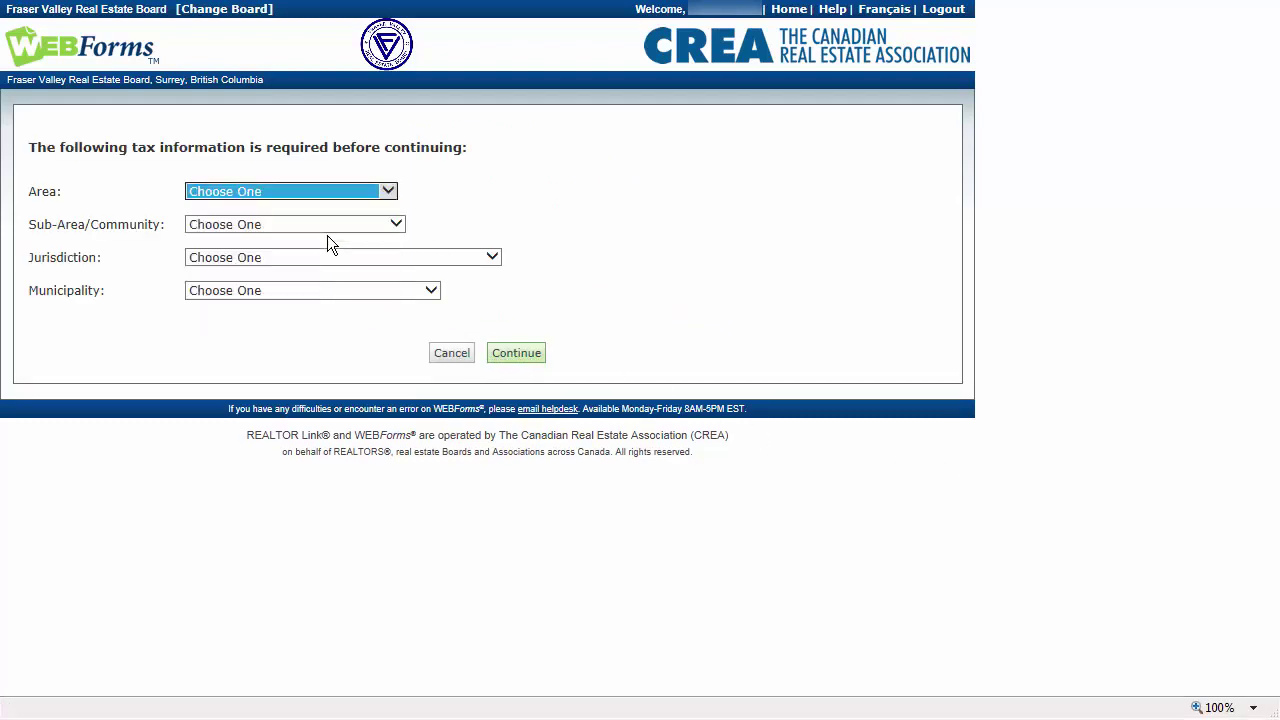
{"action": "left_click", "coordinate": [397, 224]}
{"action": "left_click", "coordinate": [311, 324]}
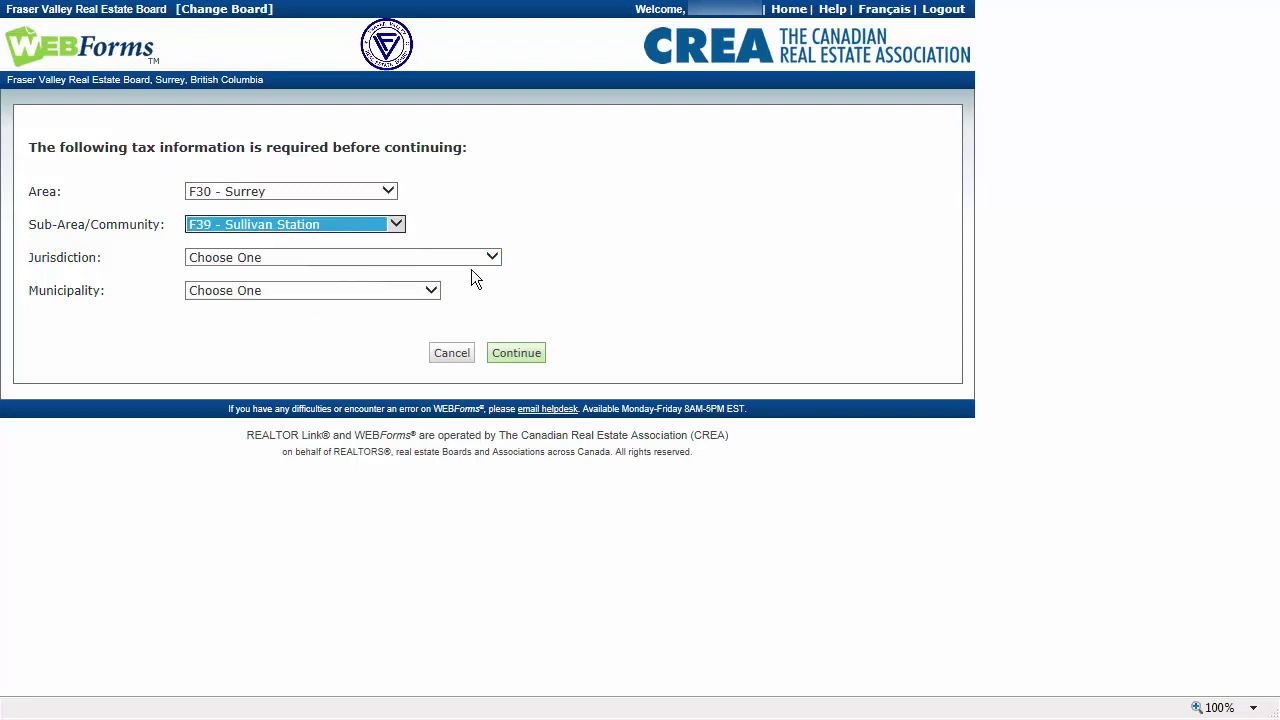
{"action": "left_click", "coordinate": [492, 258]}
{"action": "left_click_drag", "start_coordinate": [491, 287], "coordinate": [477, 355]}
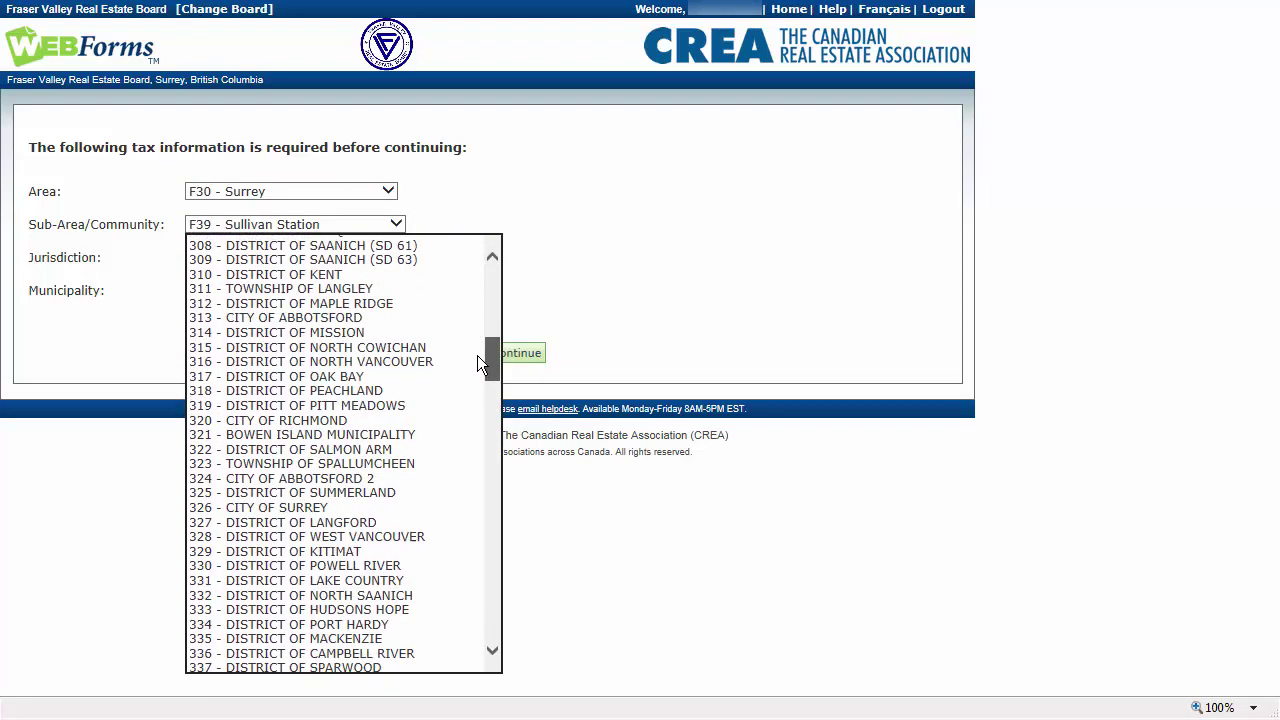
{"action": "left_click", "coordinate": [336, 505]}
Set Municipality SU - Surrey, submit, and return to the kit list after the list-date error
{"action": "left_click", "coordinate": [433, 291]}
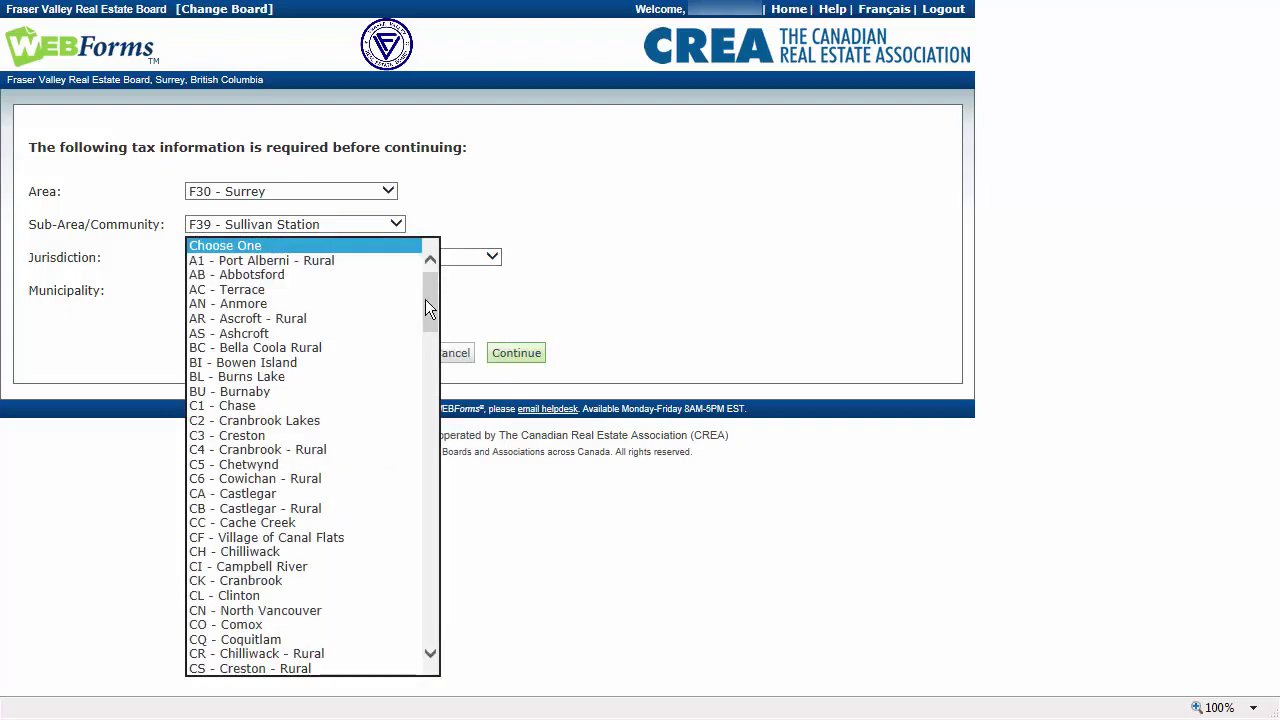
{"action": "left_click_drag", "start_coordinate": [425, 299], "coordinate": [420, 569]}
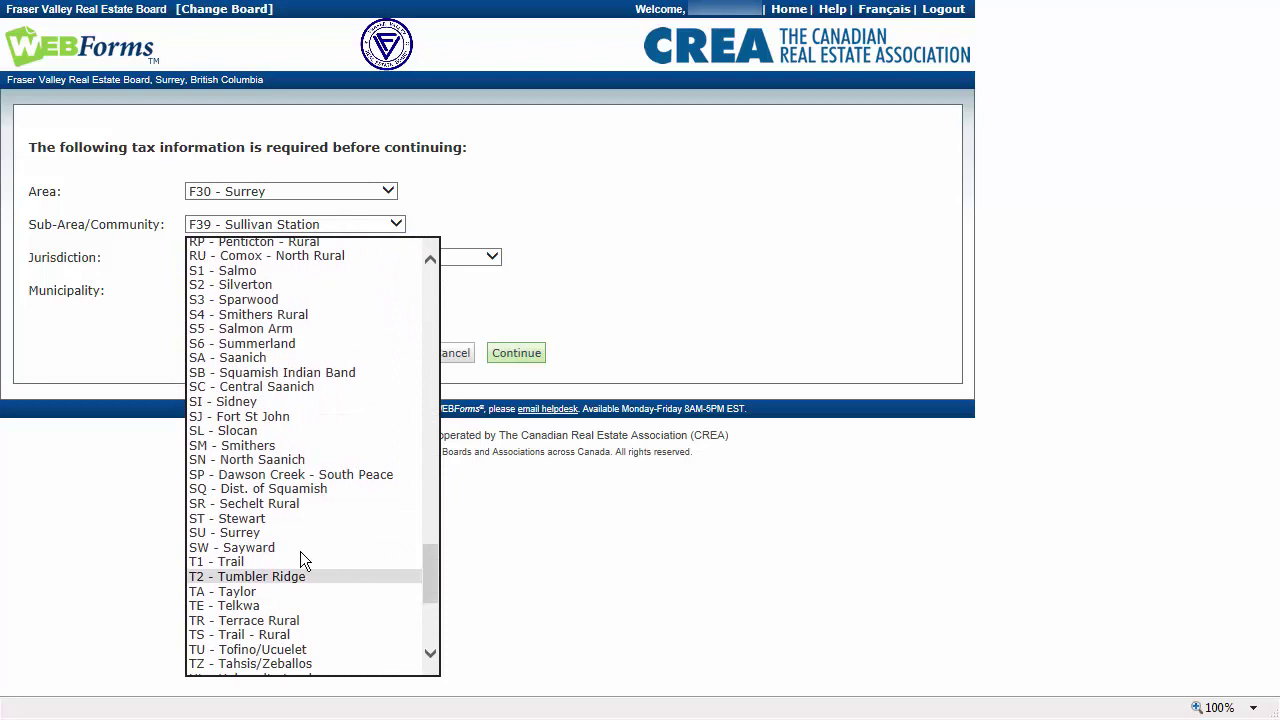
{"action": "left_click", "coordinate": [277, 530]}
{"action": "left_click", "coordinate": [521, 353]}
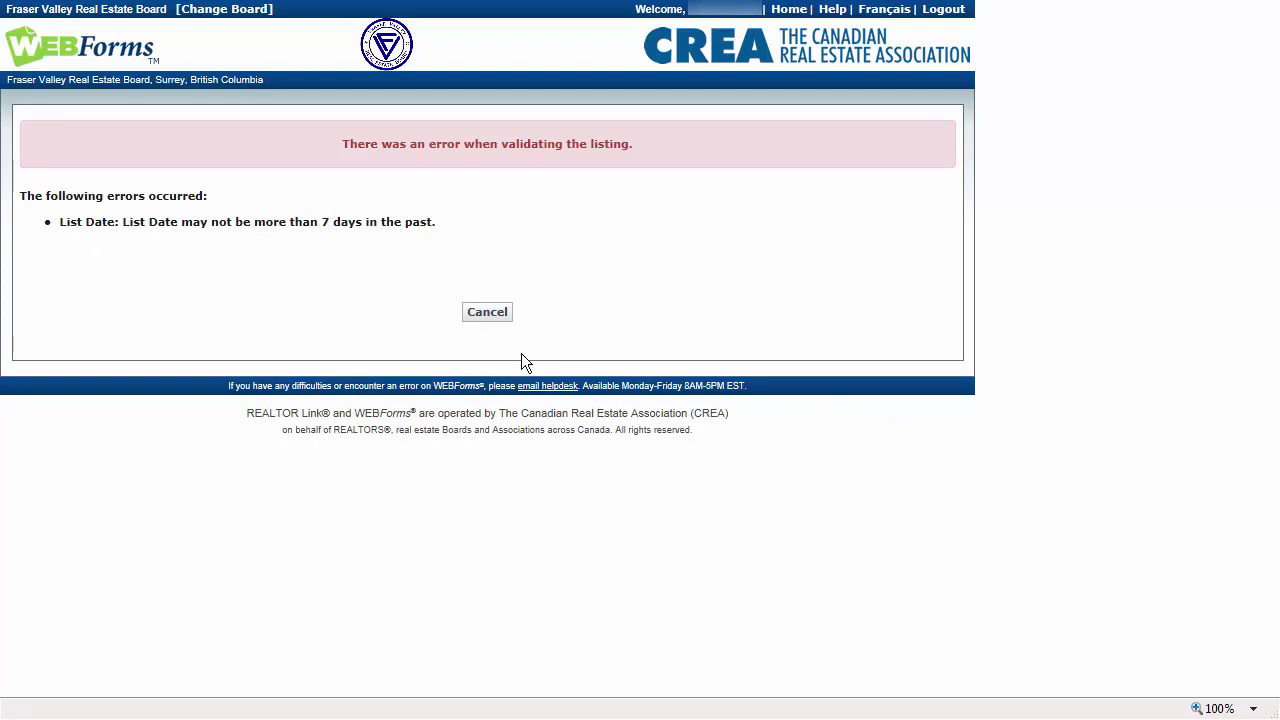
{"action": "left_click", "coordinate": [487, 313]}
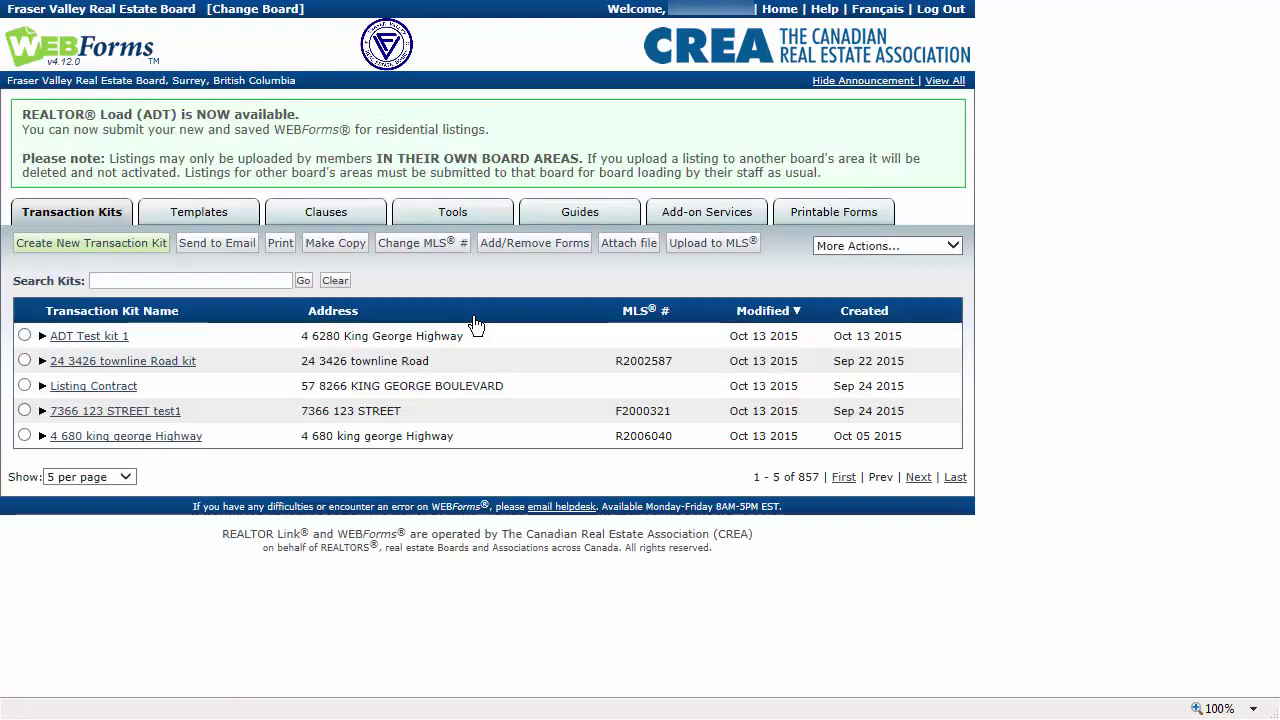
Change the Multiple Listing Contract's effective date to October 20, 2015 and save it
{"action": "left_click", "coordinate": [110, 340]}
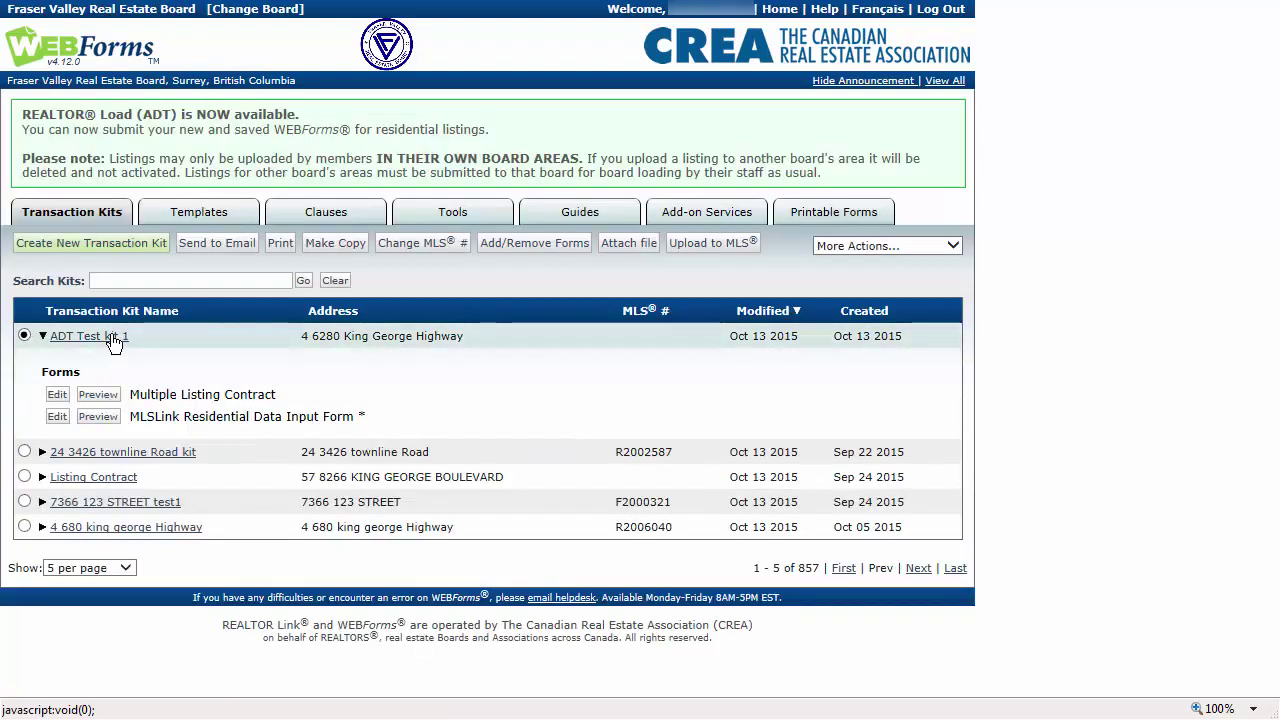
{"action": "left_click", "coordinate": [57, 396]}
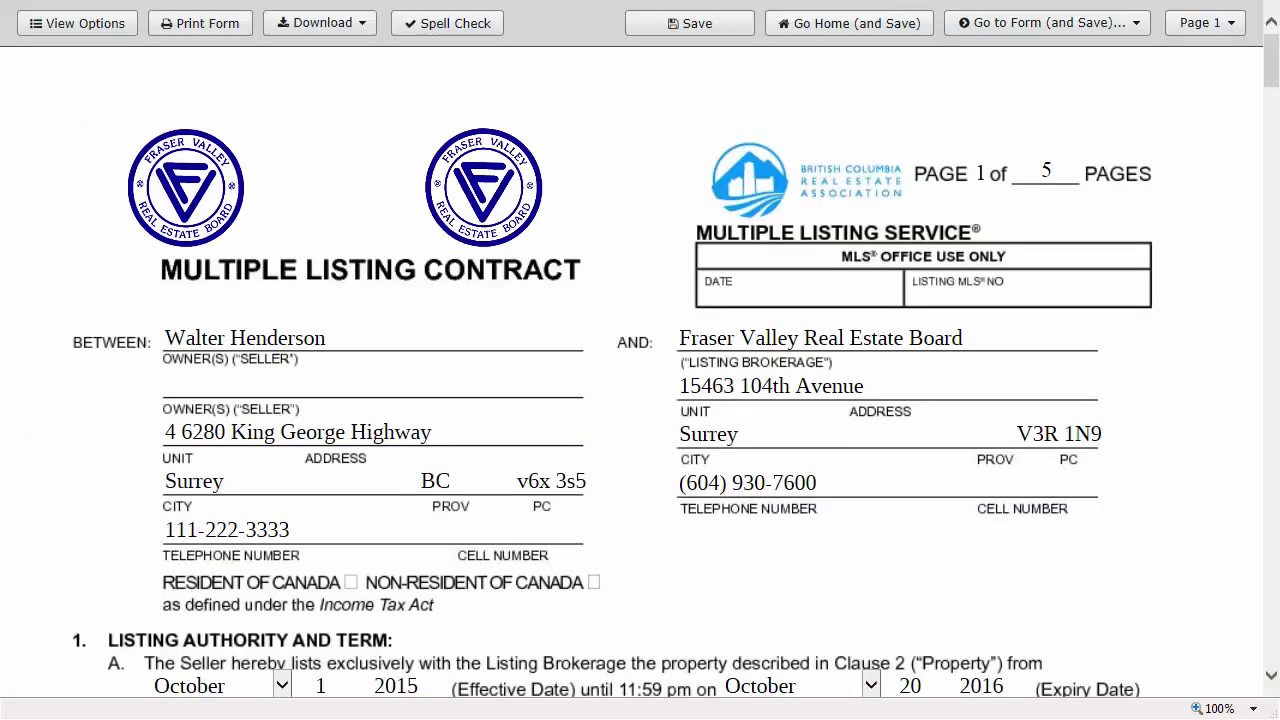
{"action": "left_click_drag", "start_coordinate": [1268, 78], "coordinate": [1268, 104]}
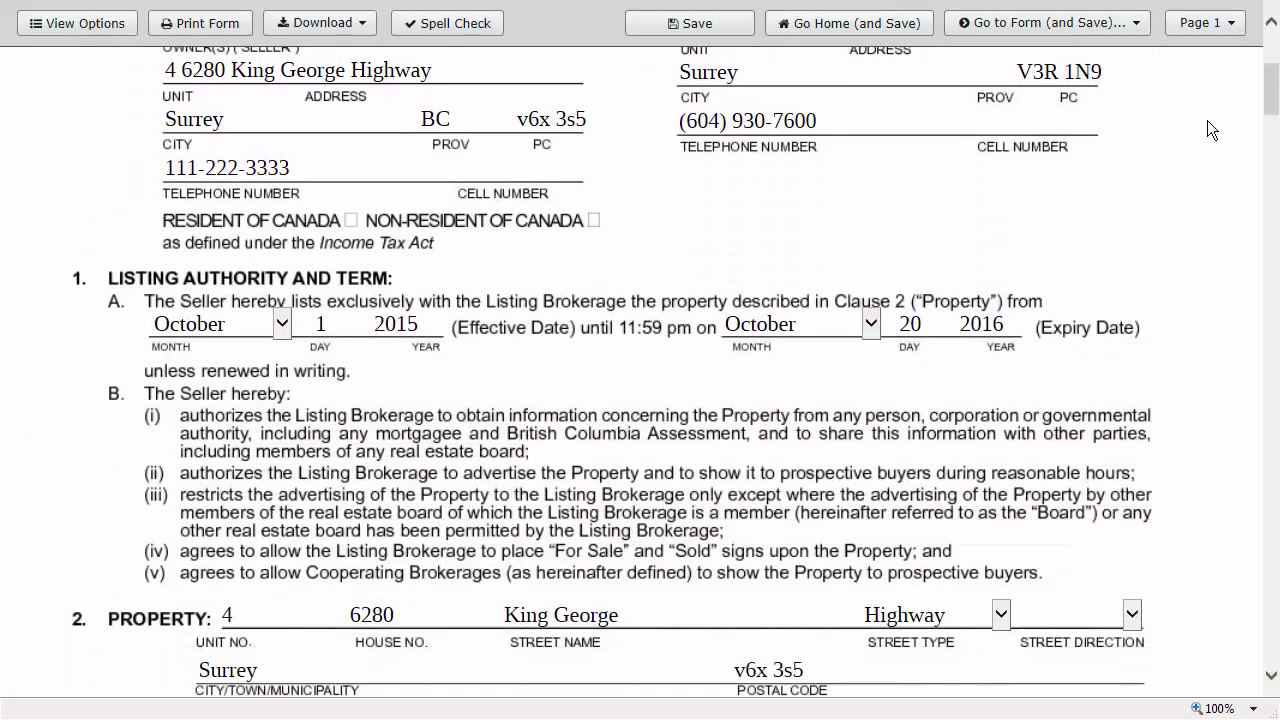
{"action": "left_click", "coordinate": [425, 320]}
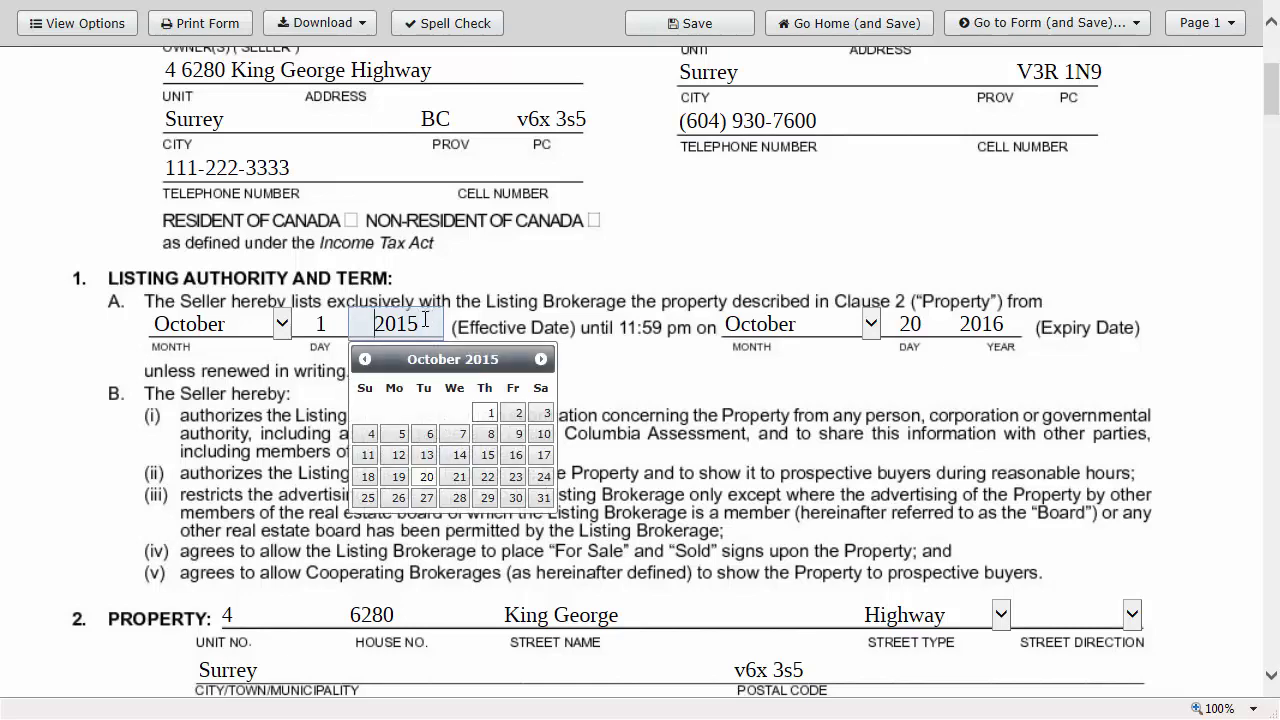
{"action": "left_click", "coordinate": [427, 477]}
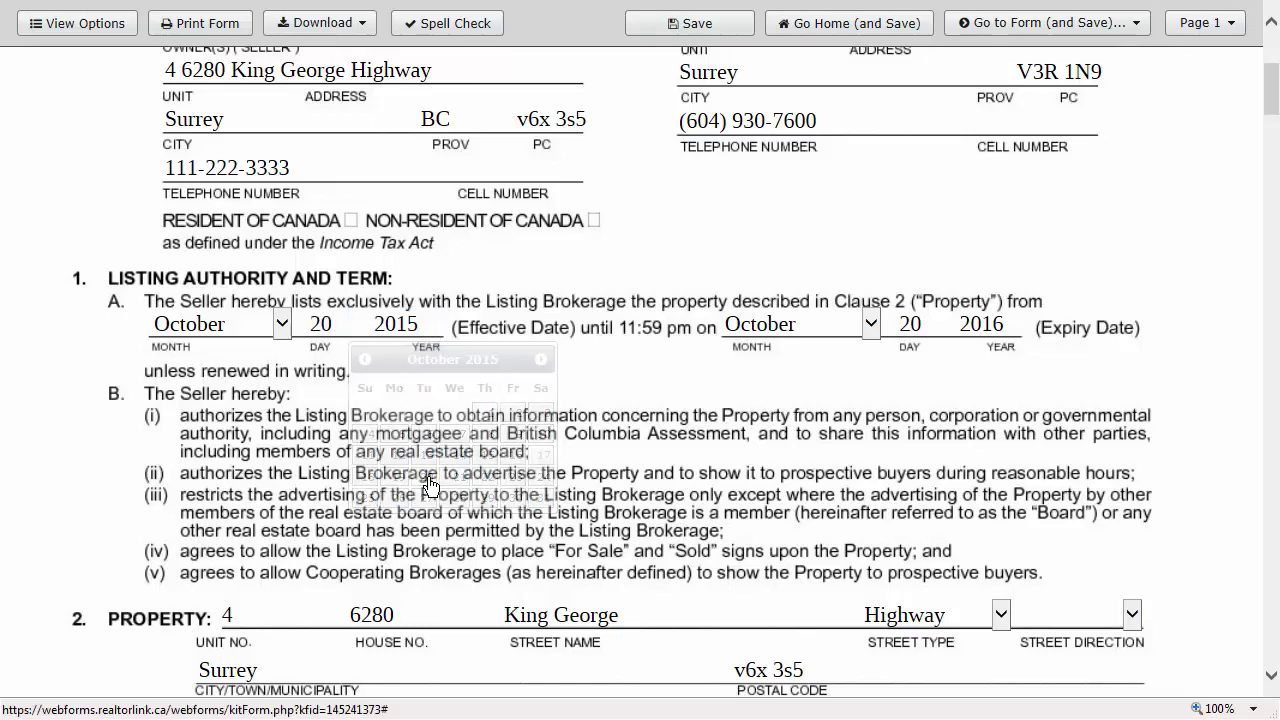
{"action": "left_click", "coordinate": [848, 28]}
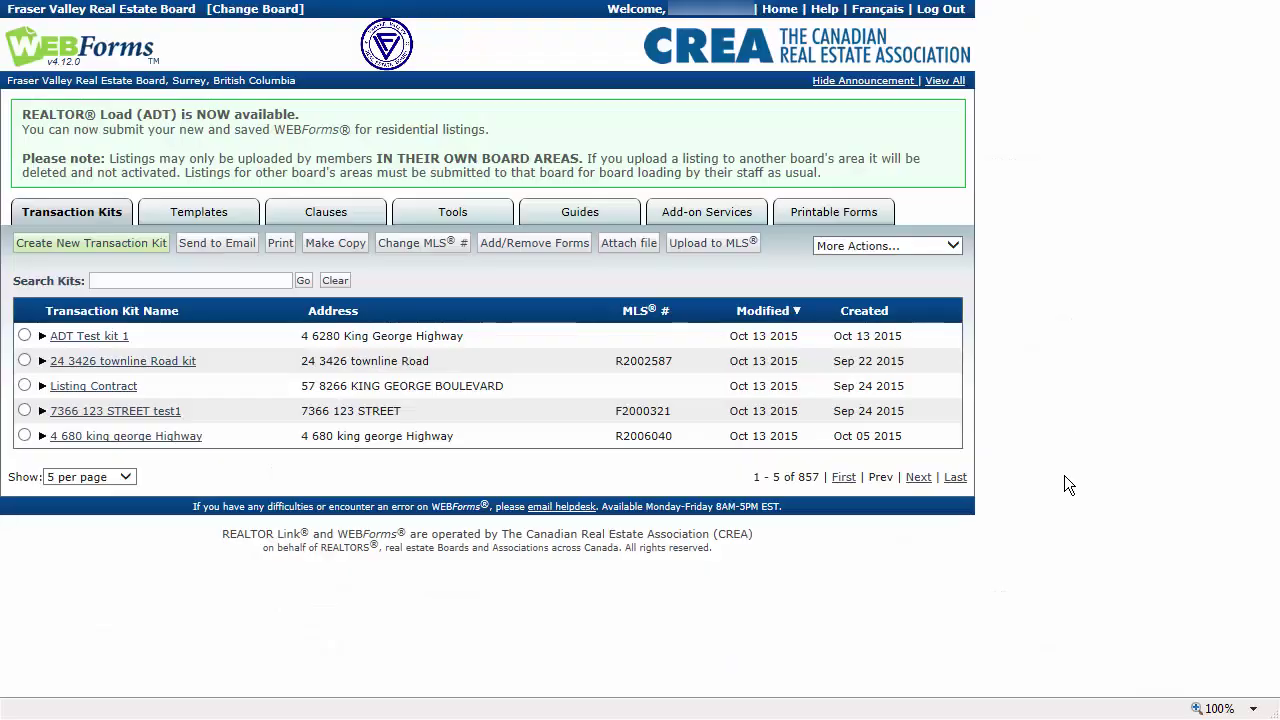
{"action": "left_click", "coordinate": [24, 336]}
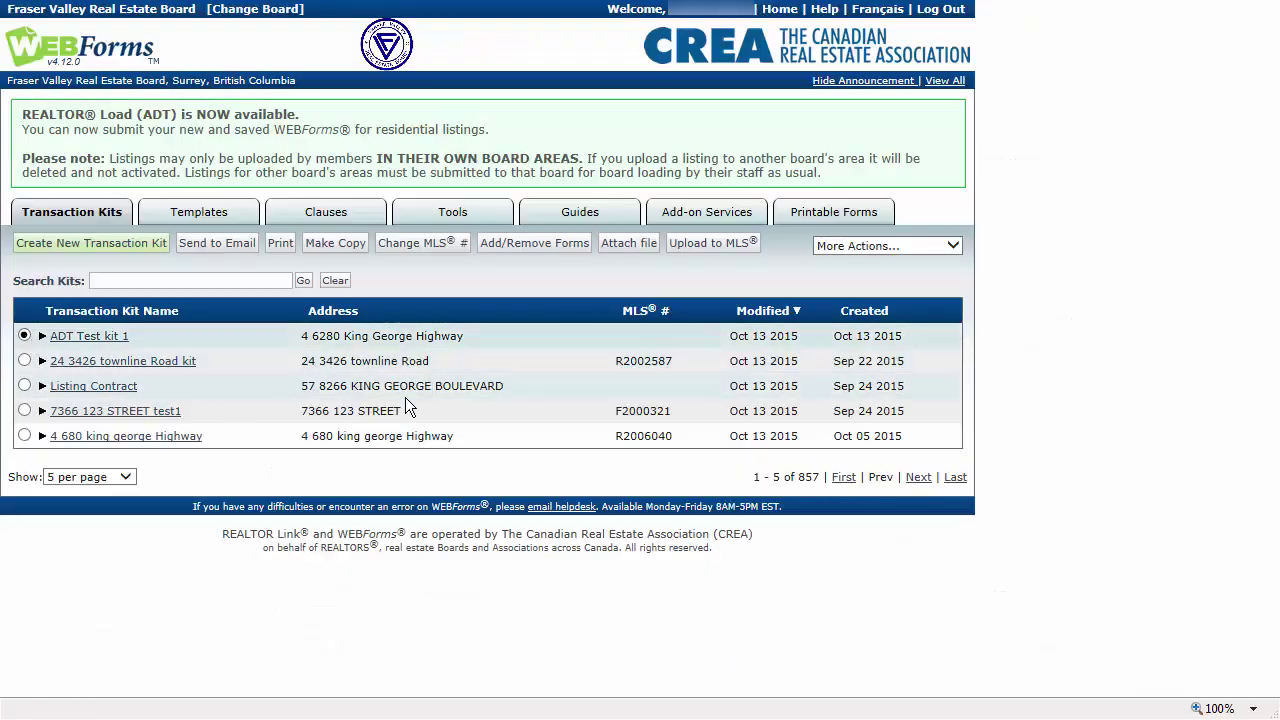
{"action": "left_click", "coordinate": [728, 245]}
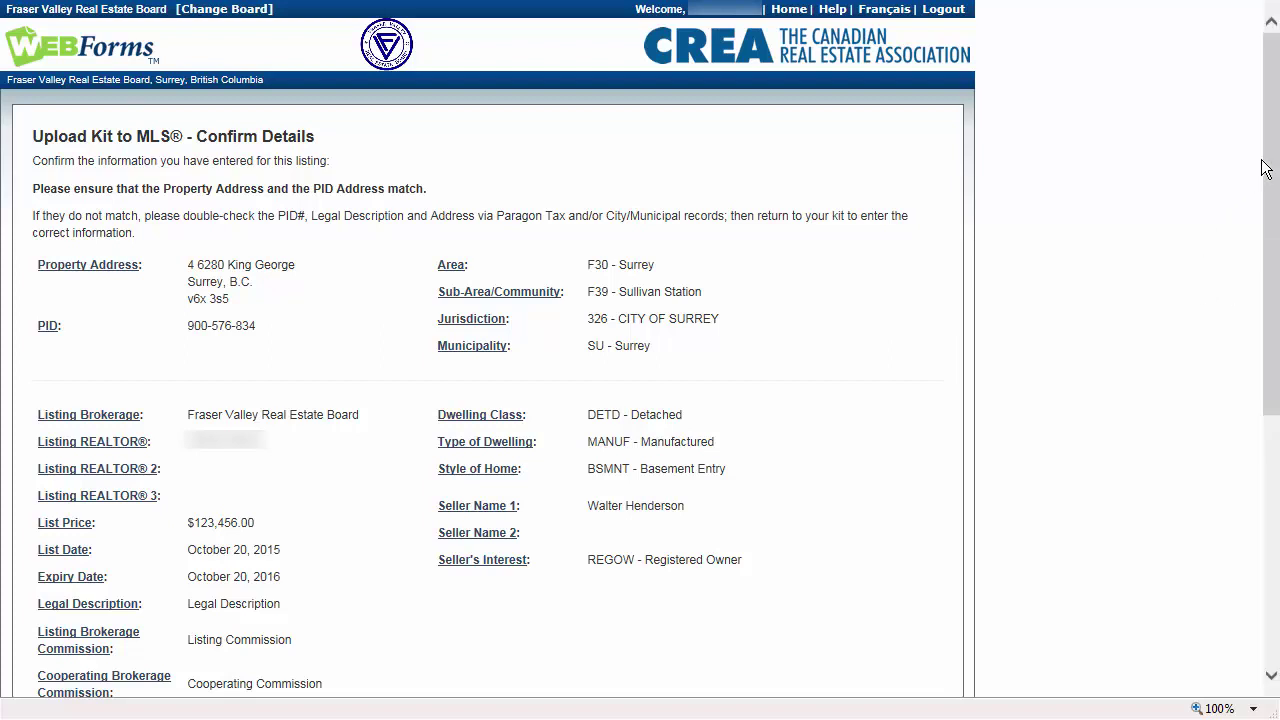
{"action": "left_click_drag", "start_coordinate": [1274, 147], "coordinate": [1243, 426]}
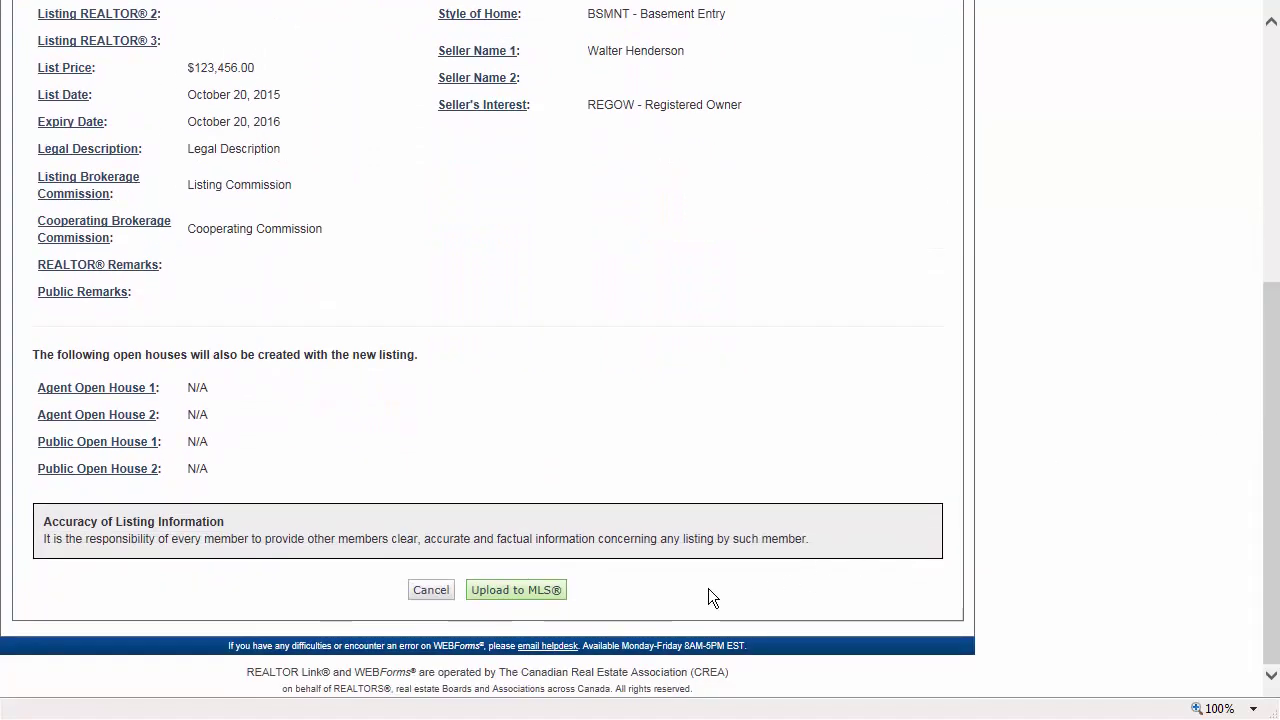
{"action": "left_click", "coordinate": [543, 597]}
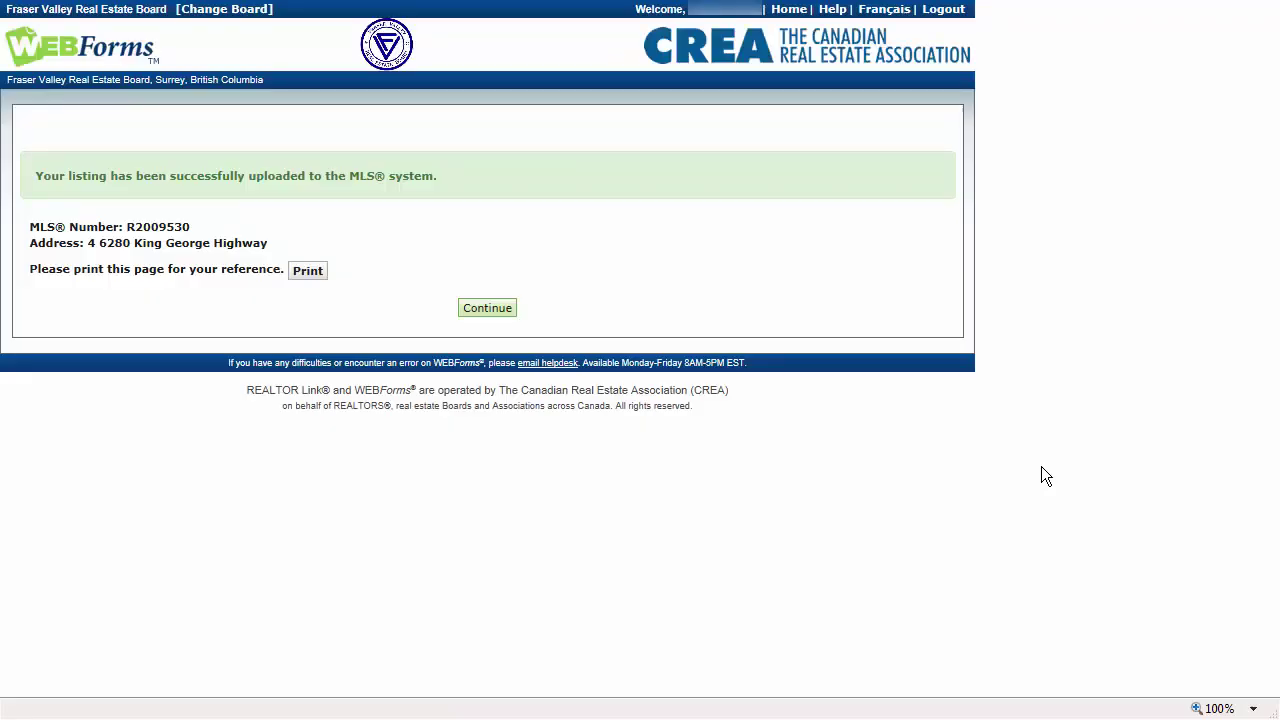
Attach all twenty JPEG photos, from download9.jpg onward, to the listing
{"action": "left_click", "coordinate": [487, 309]}
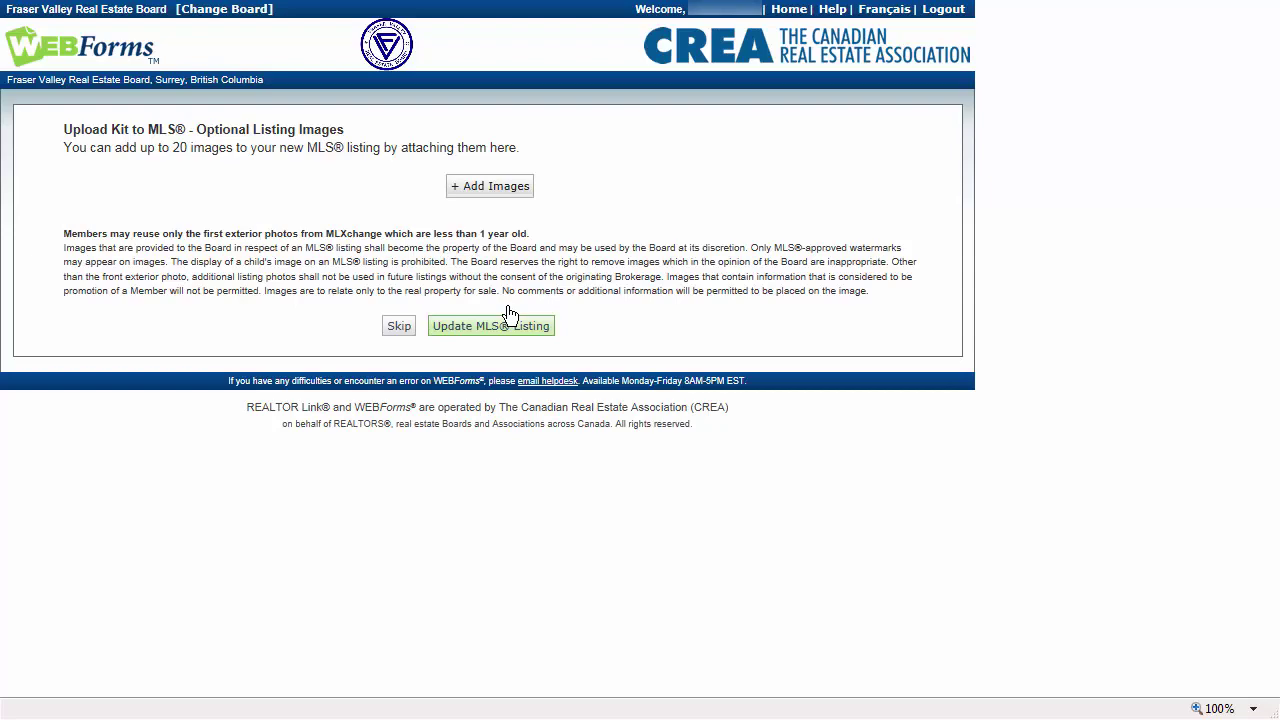
{"action": "left_click", "coordinate": [526, 200]}
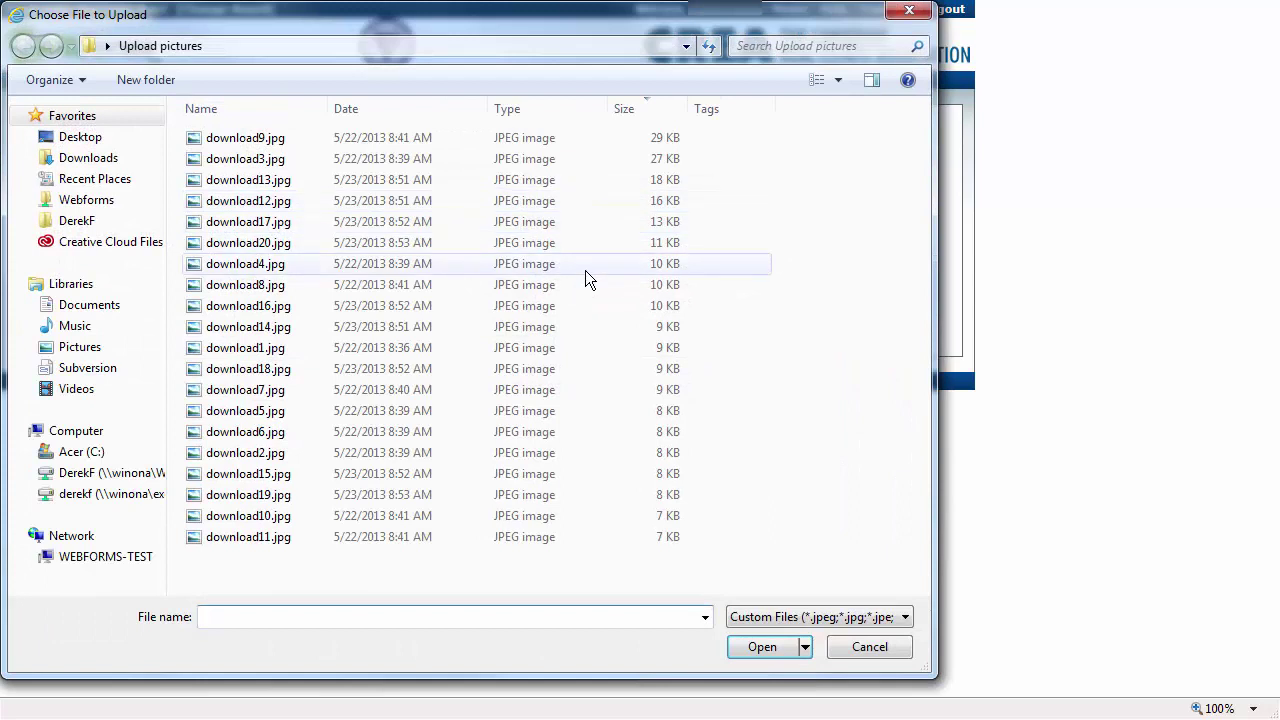
{"action": "left_click", "coordinate": [276, 143]}
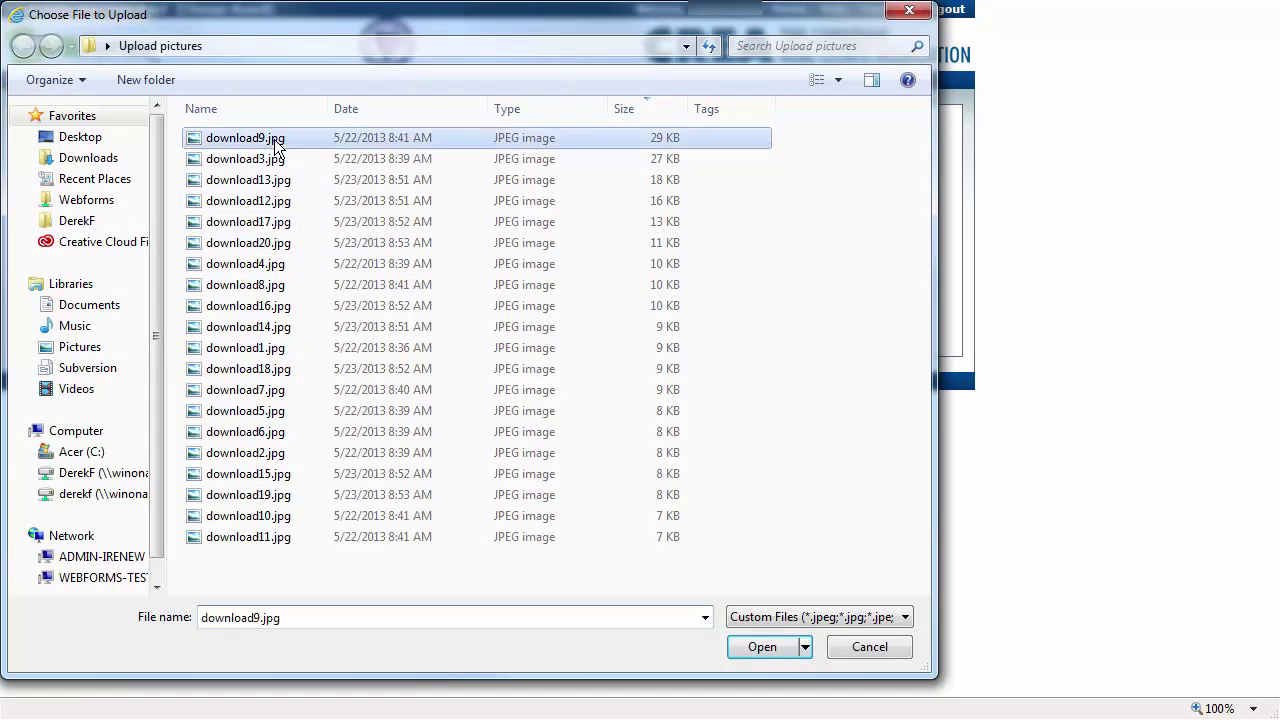
{"action": "left_click", "coordinate": [243, 540], "text": "shift"}
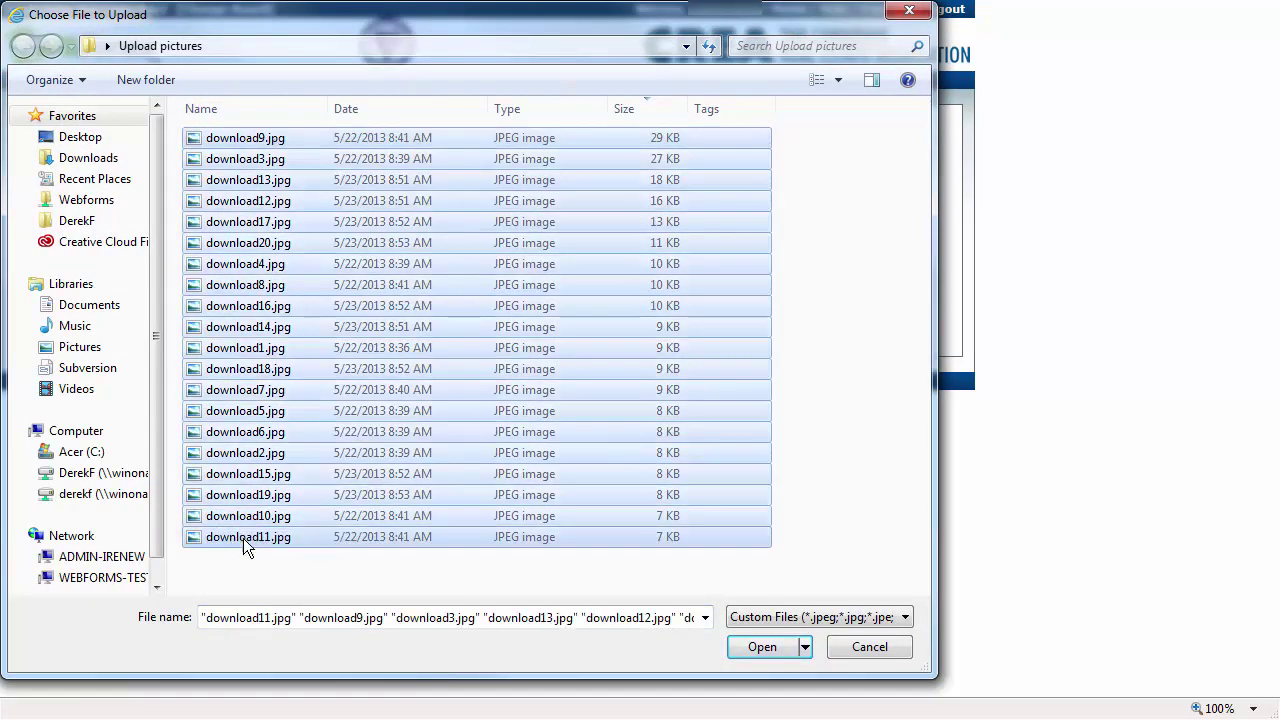
{"action": "left_click", "coordinate": [758, 649]}
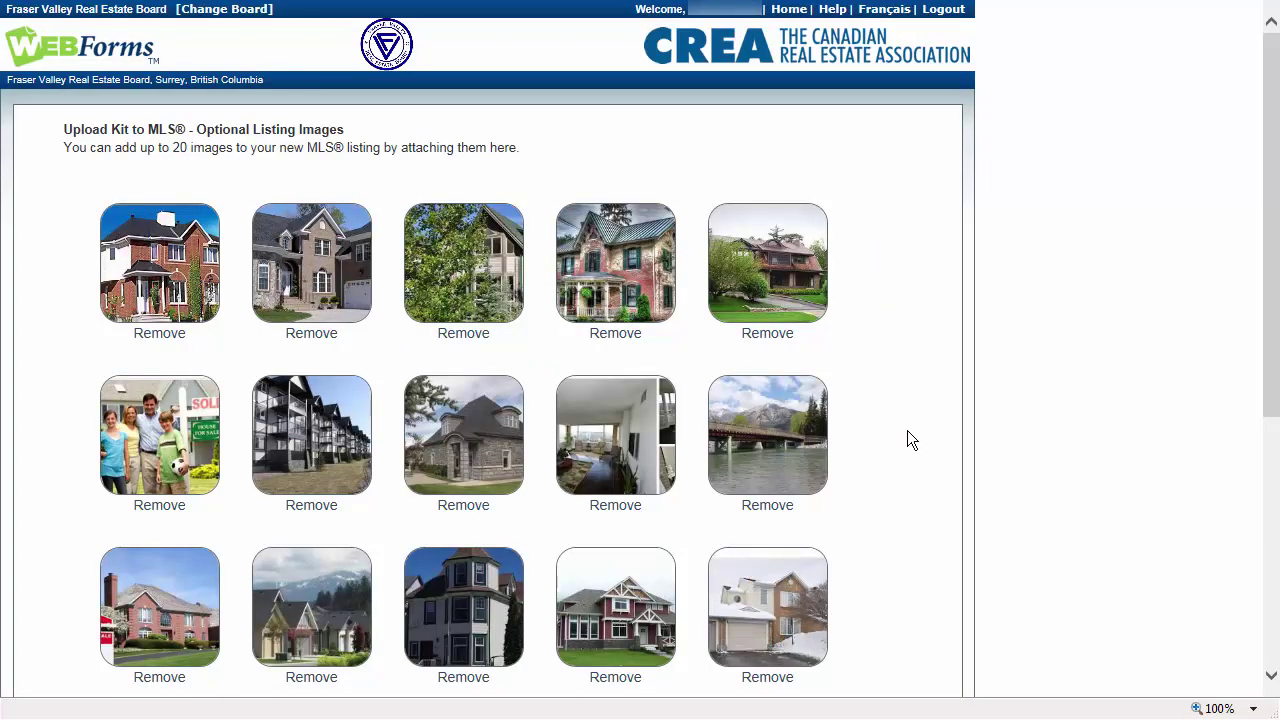
Review the attached photos and update the MLS listing with them
{"action": "left_click_drag", "start_coordinate": [1275, 130], "coordinate": [1236, 136]}
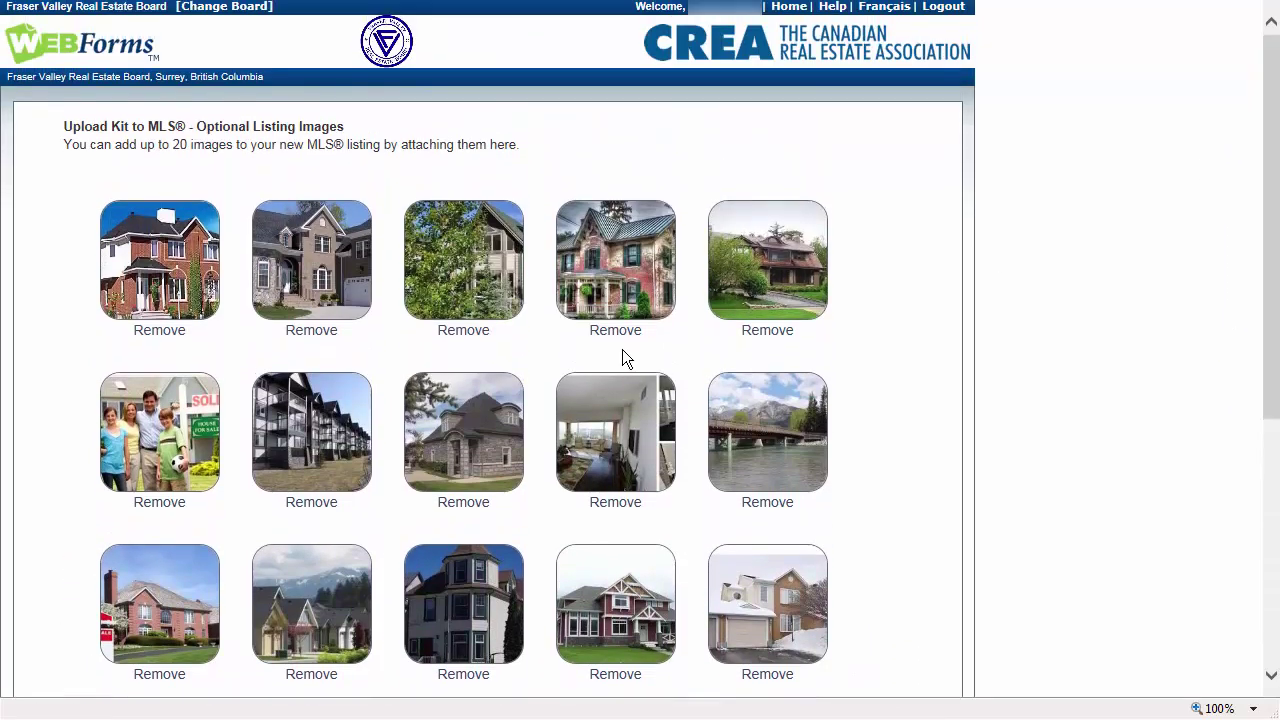
{"action": "left_click_drag", "start_coordinate": [610, 436], "coordinate": [150, 263]}
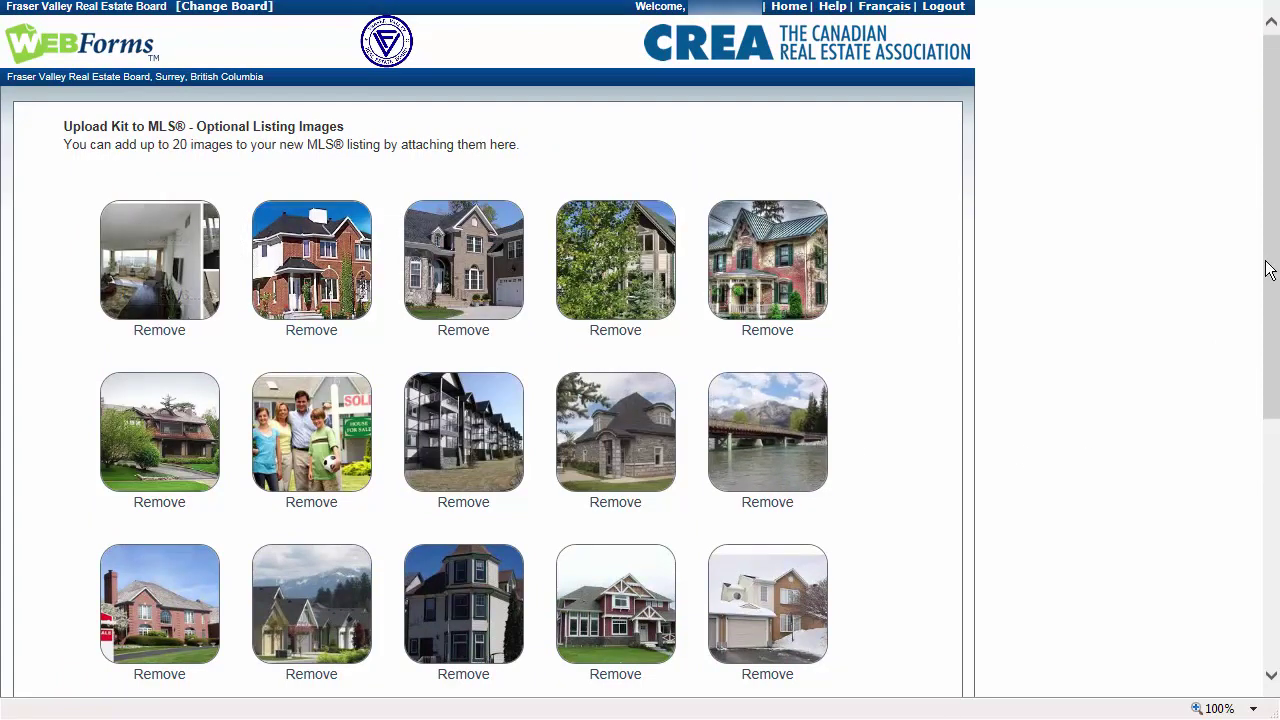
{"action": "left_click_drag", "start_coordinate": [1266, 258], "coordinate": [1220, 478]}
{"action": "left_click", "coordinate": [522, 623]}
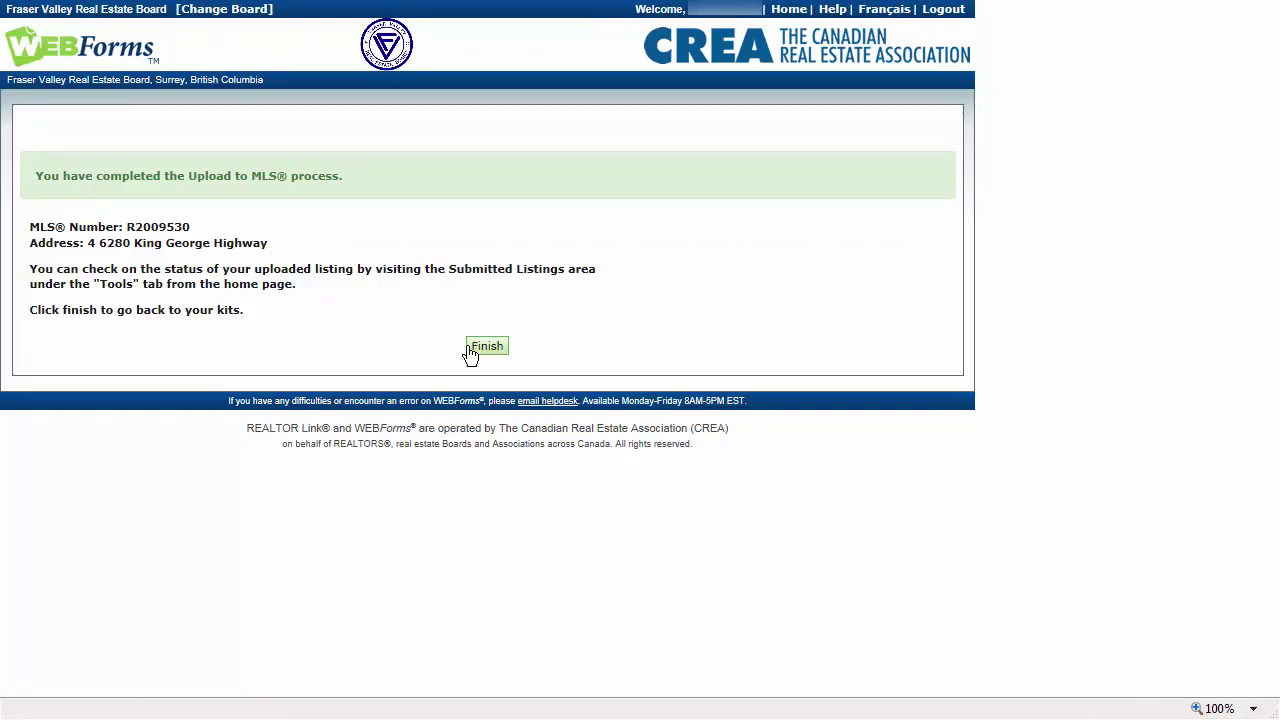
Finish the upload and open Submitted Listings from the Tools page
{"action": "left_click", "coordinate": [486, 346]}
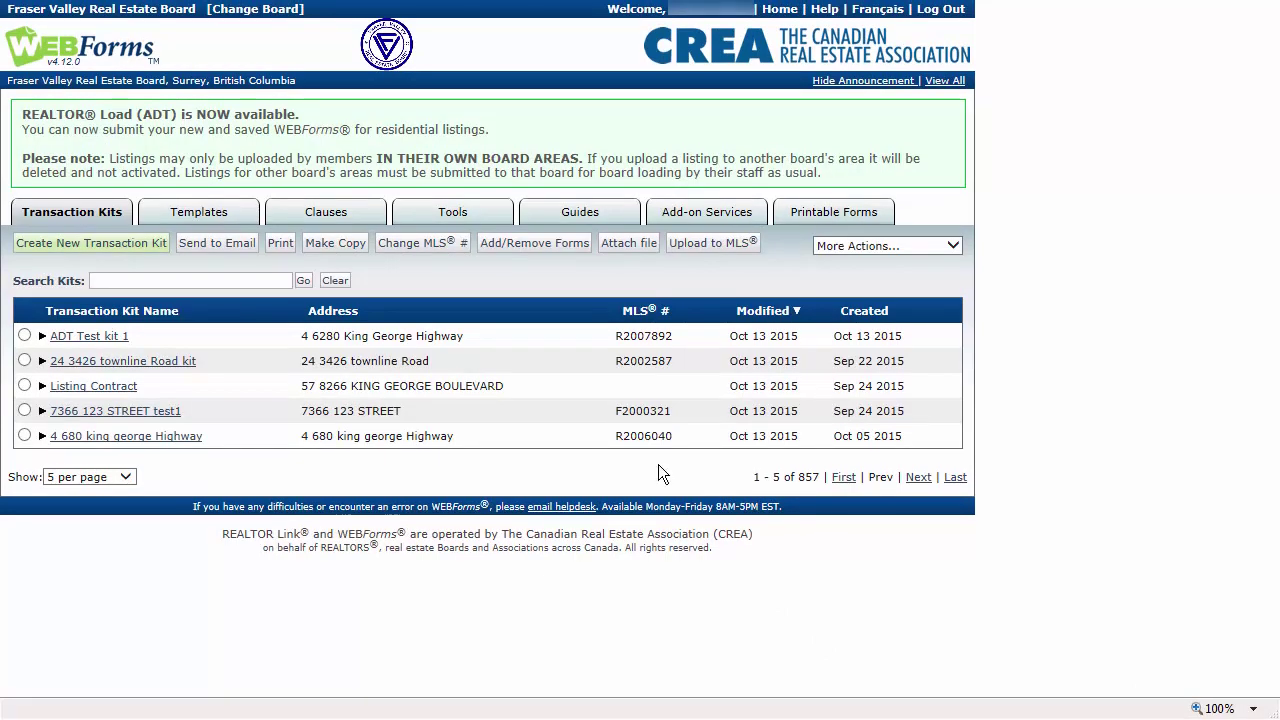
{"action": "left_click", "coordinate": [453, 215]}
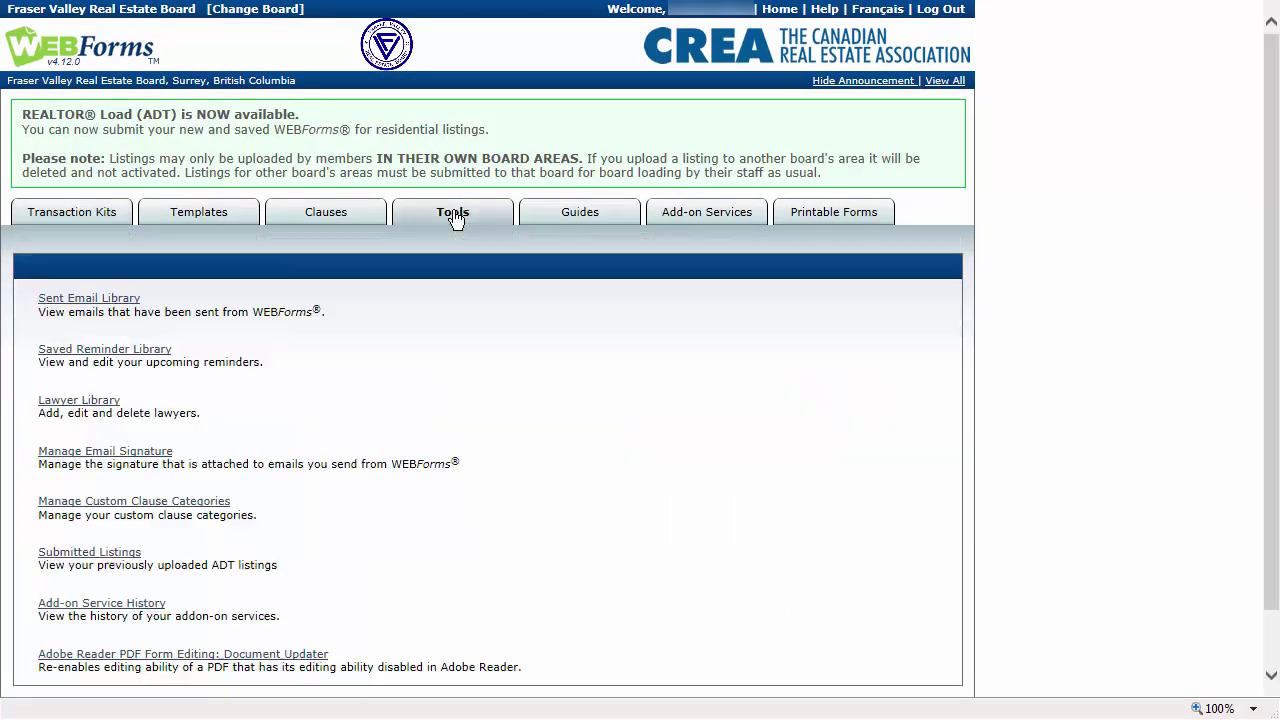
{"action": "left_click", "coordinate": [134, 556]}
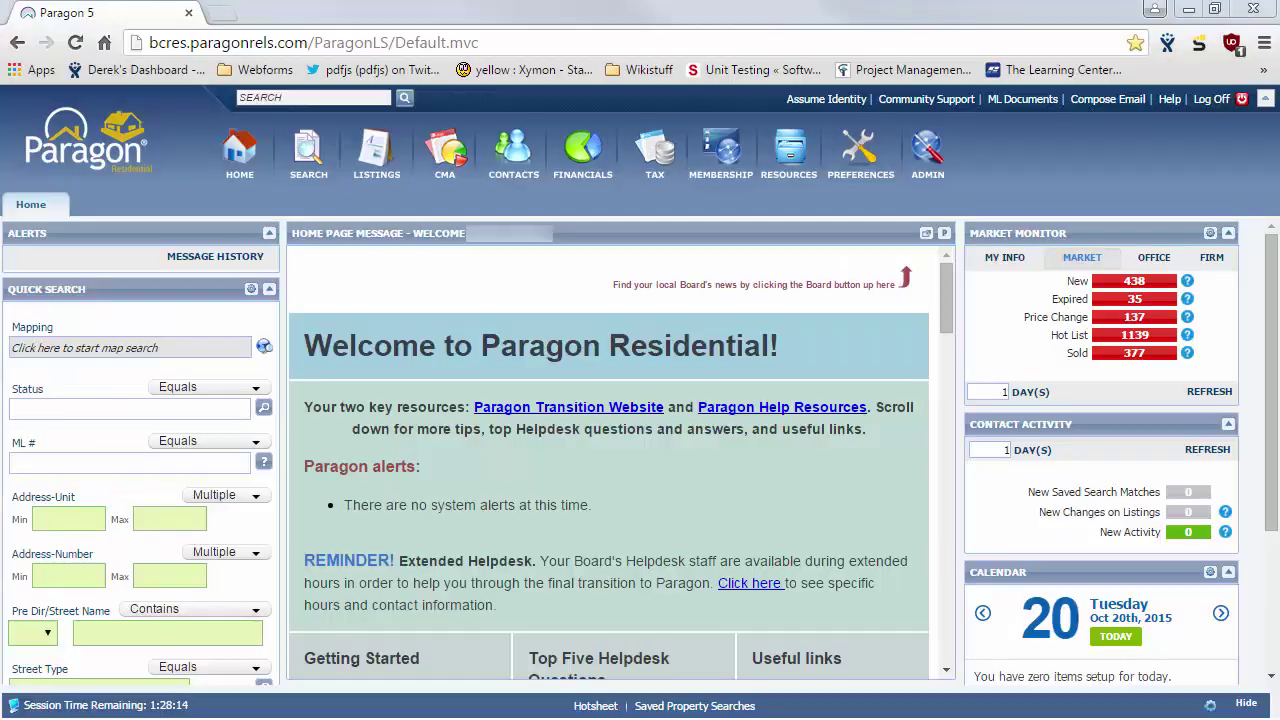
{"action": "right_click", "coordinate": [268, 97]}
{"action": "left_click", "coordinate": [341, 213]}
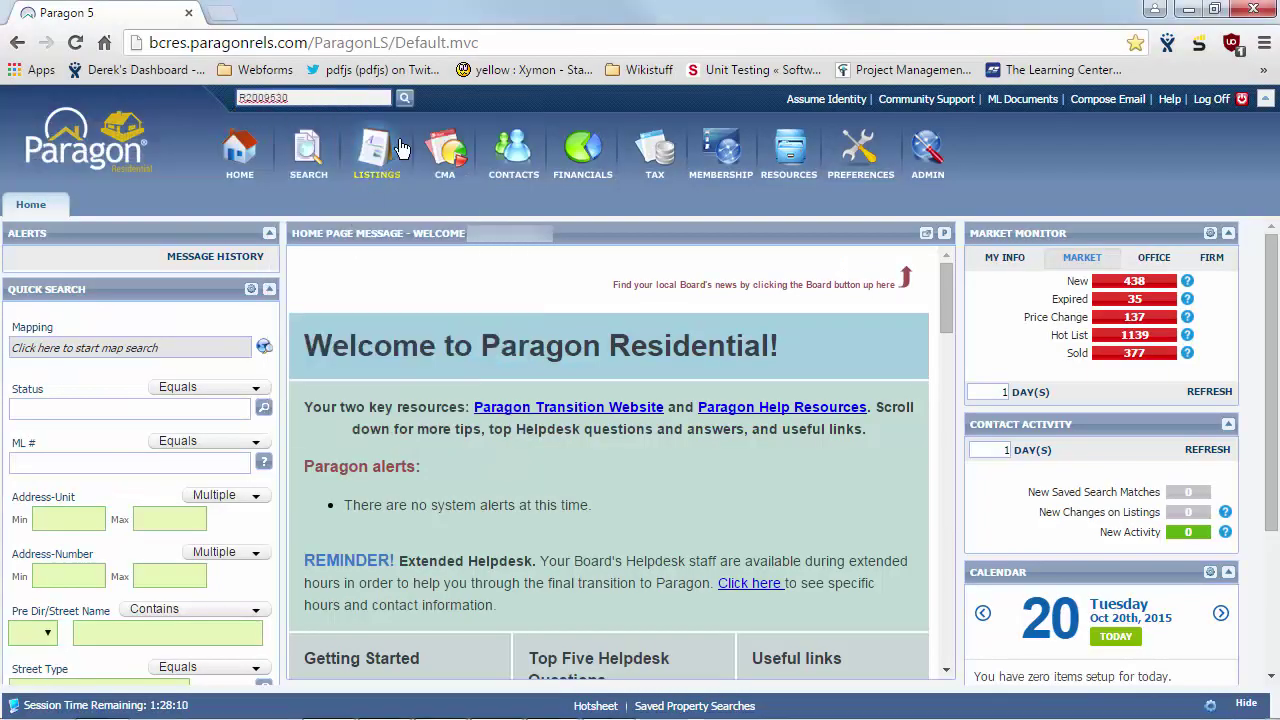
{"action": "left_click", "coordinate": [405, 99]}
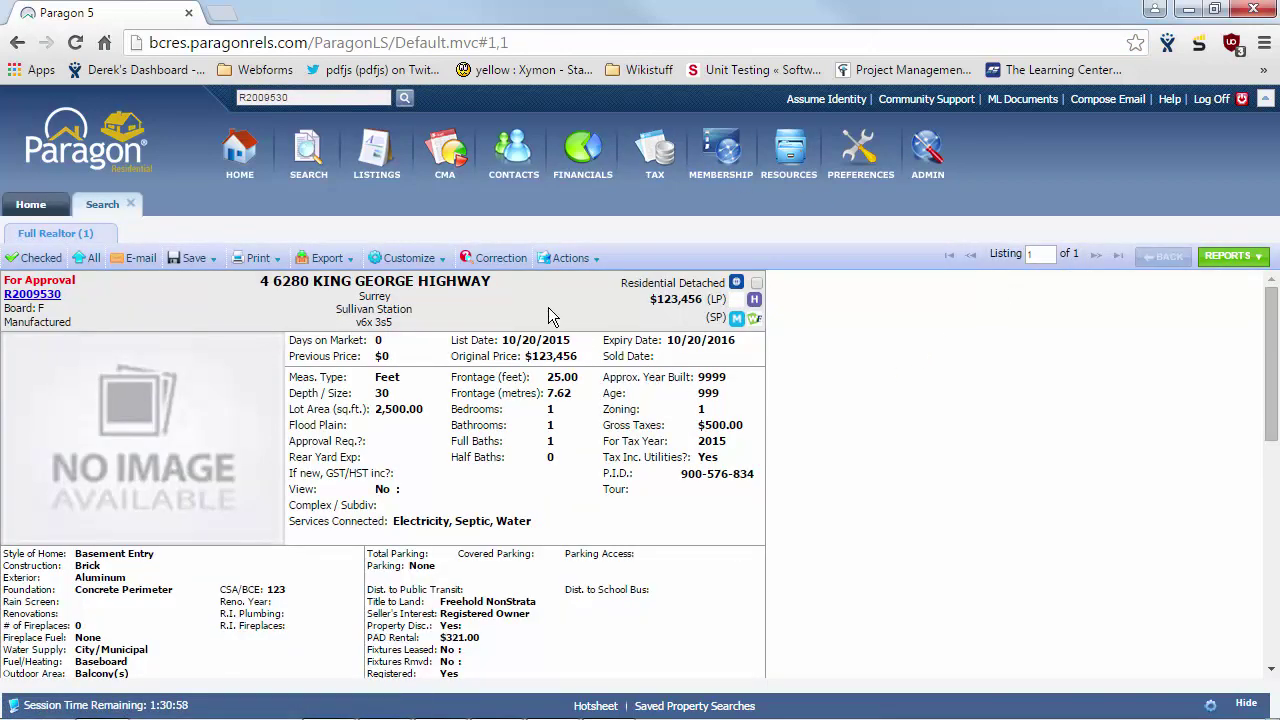
{"action": "left_click", "coordinate": [505, 263]}
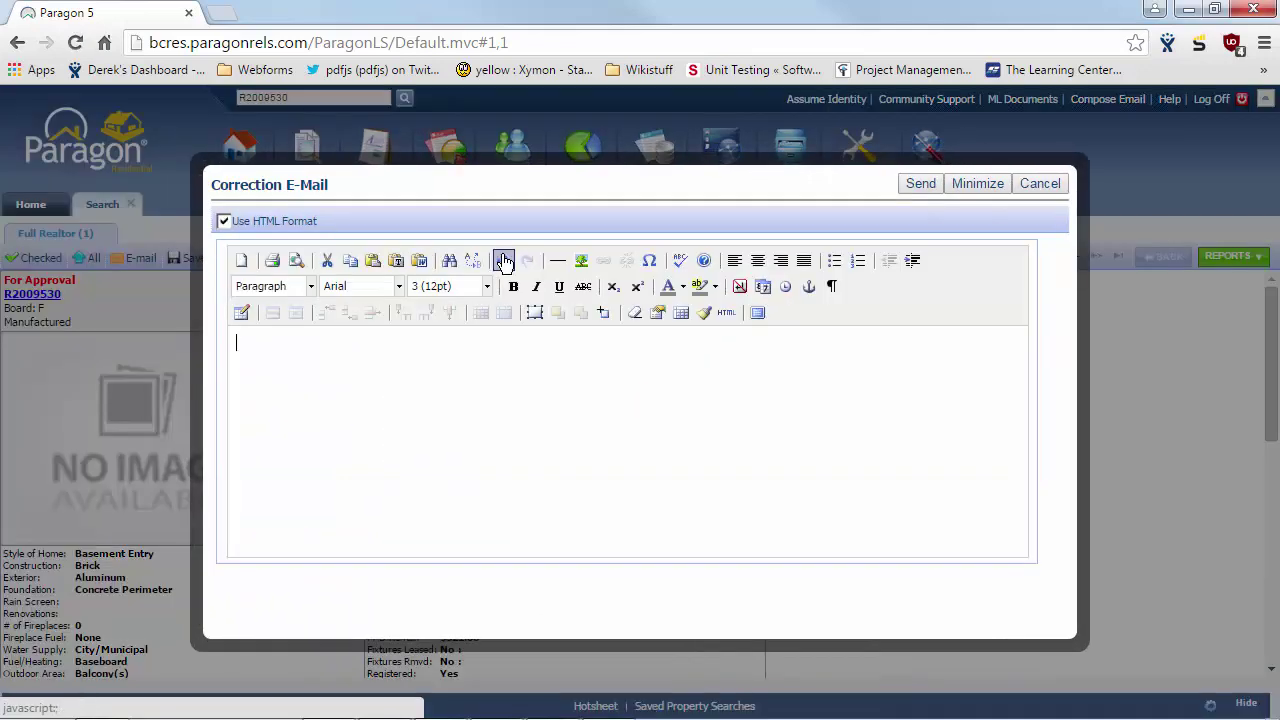